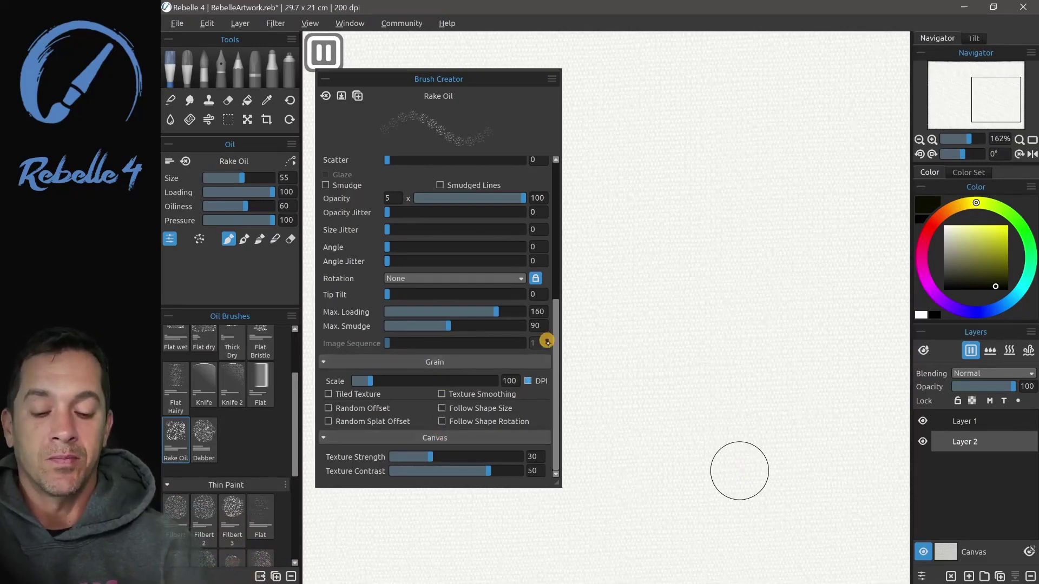
Scroll the Brush Creator to the top to show Rake Oil's Shape and Grain thumbnails.
{"action": "left_click_drag", "start_coordinate": [552, 348], "coordinate": [556, 346]}
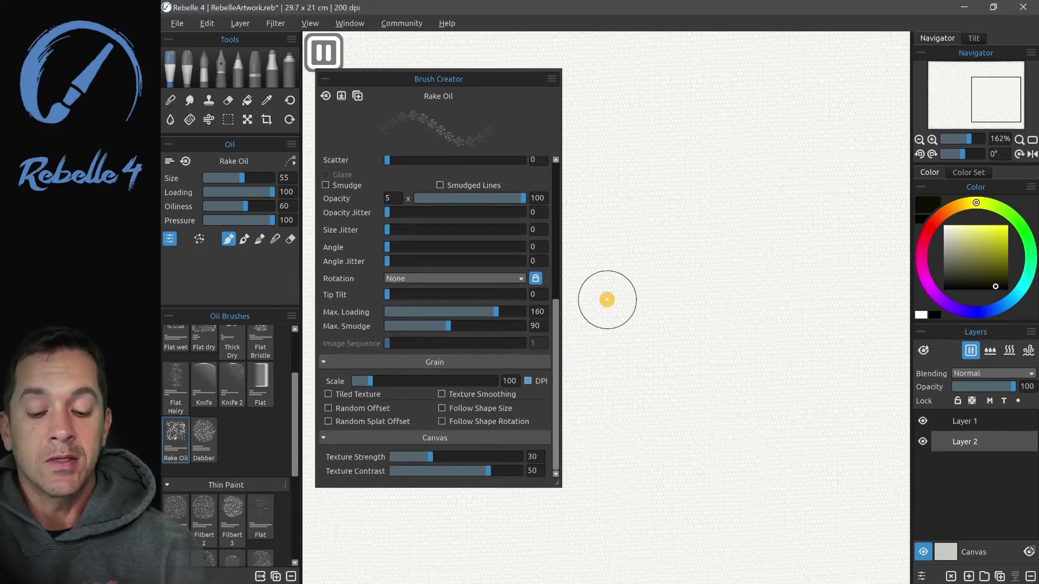
{"action": "left_click_drag", "start_coordinate": [555, 306], "coordinate": [549, 173]}
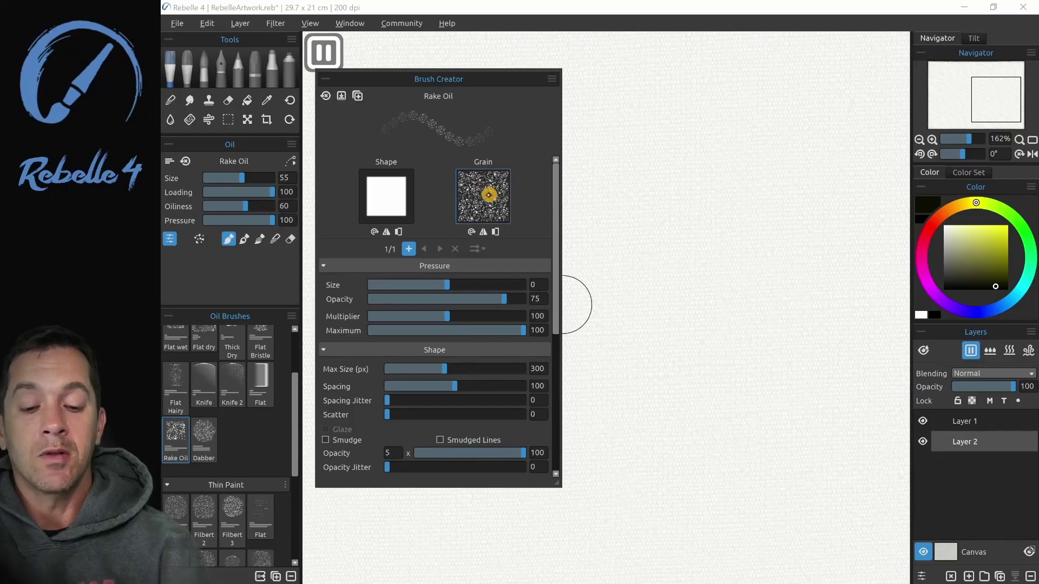
Load grain_02-5 from the Image Library into Rake Oil's Grain slot and reveal the Grain settings.
{"action": "left_click", "coordinate": [490, 189]}
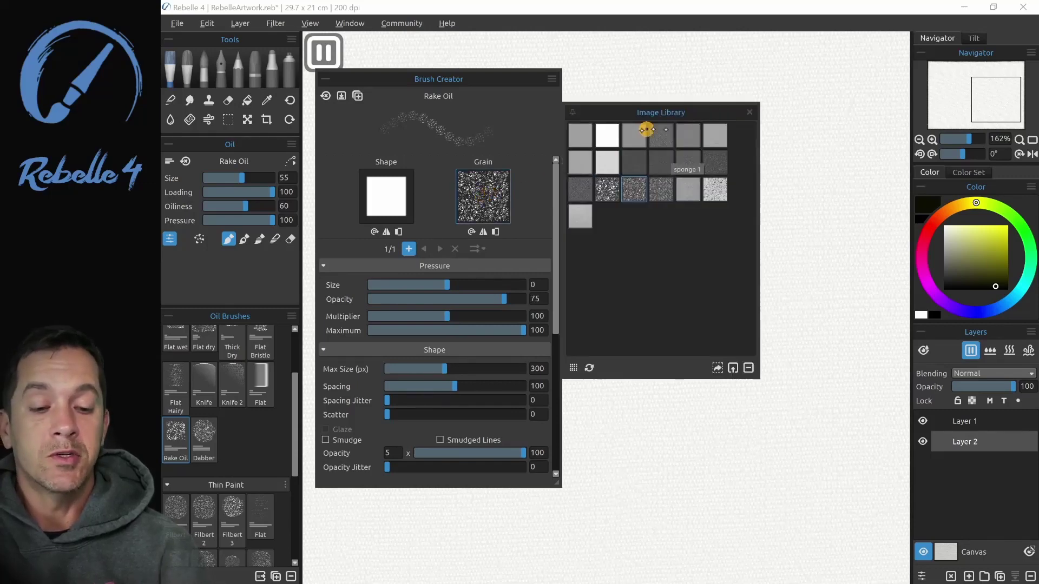
{"action": "left_click_drag", "start_coordinate": [588, 192], "coordinate": [483, 196]}
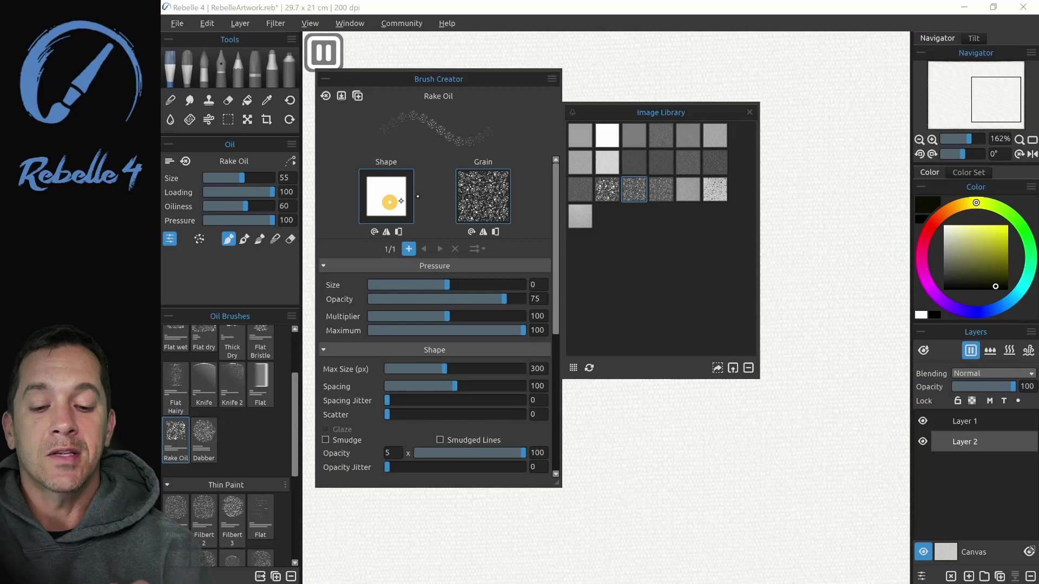
{"action": "left_click", "coordinate": [750, 112]}
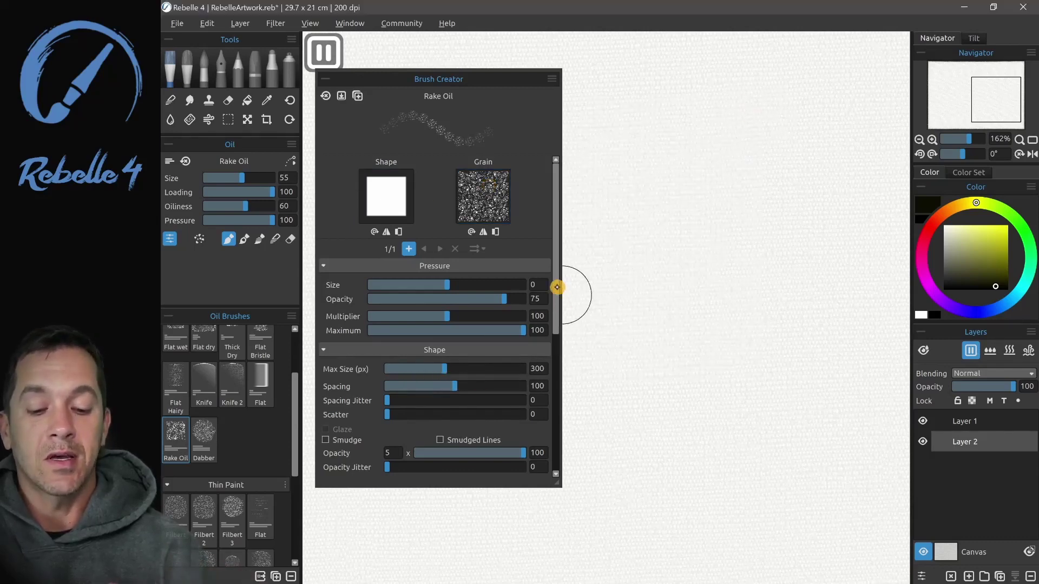
{"action": "left_click_drag", "start_coordinate": [555, 288], "coordinate": [547, 422]}
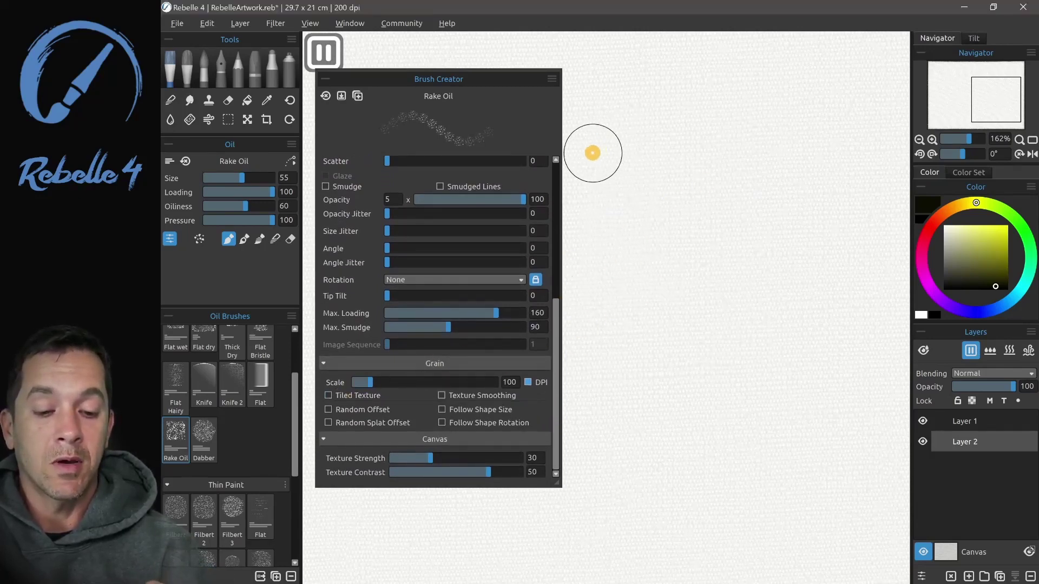
Paint a row of five Rake Oil test patches at the current grain scale.
{"action": "left_click_drag", "start_coordinate": [594, 153], "coordinate": [878, 155]}
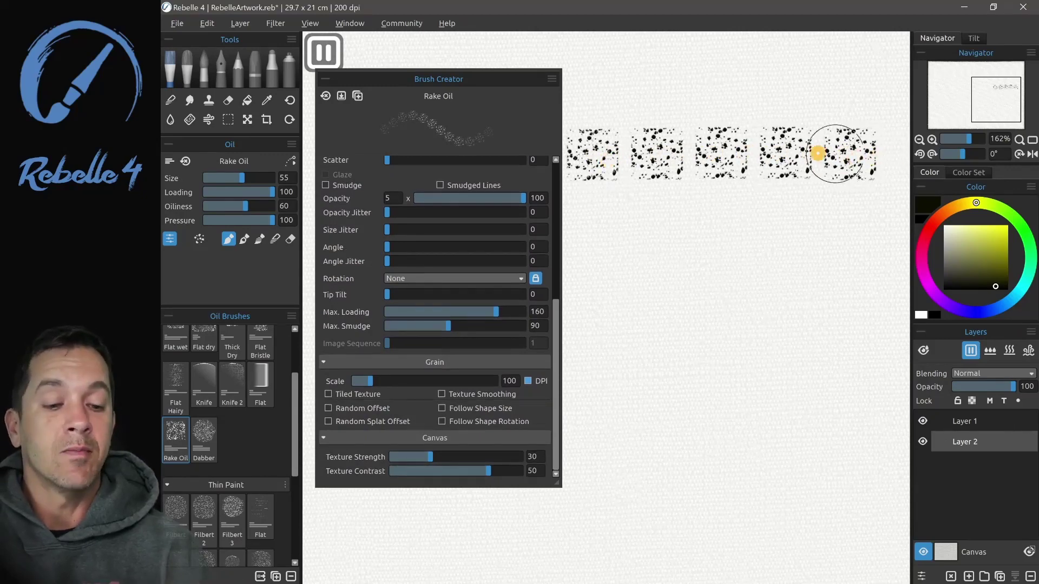
{"action": "left_click_drag", "start_coordinate": [561, 317], "coordinate": [552, 174]}
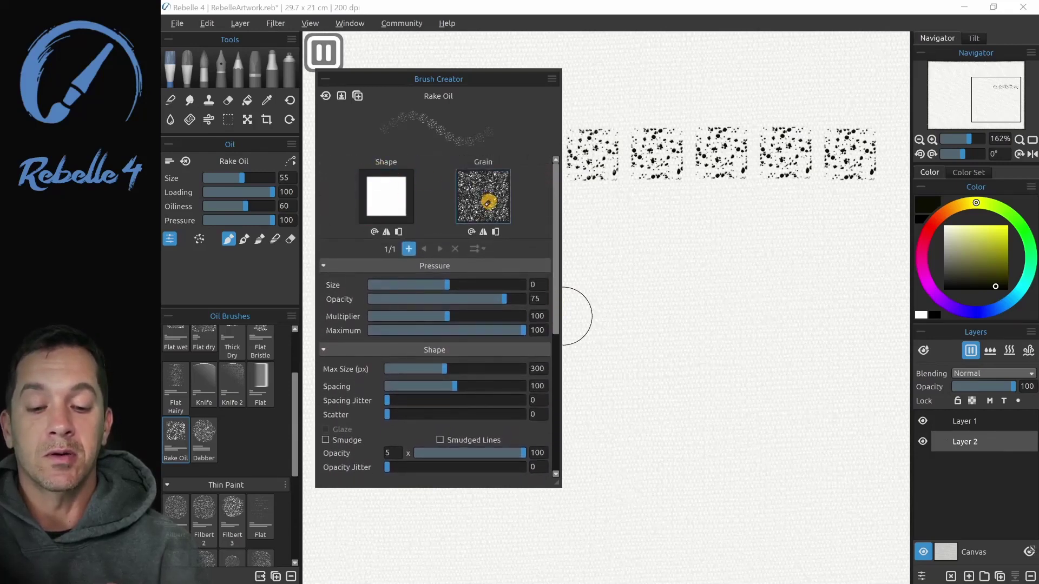
{"action": "mouse_move", "coordinate": [605, 161]}
{"action": "left_mouse_down"}
{"action": "mouse_move", "coordinate": [622, 162]}
{"action": "mouse_move", "coordinate": [625, 140]}
{"action": "left_mouse_up"}
{"action": "key", "text": "ctrl+z"}
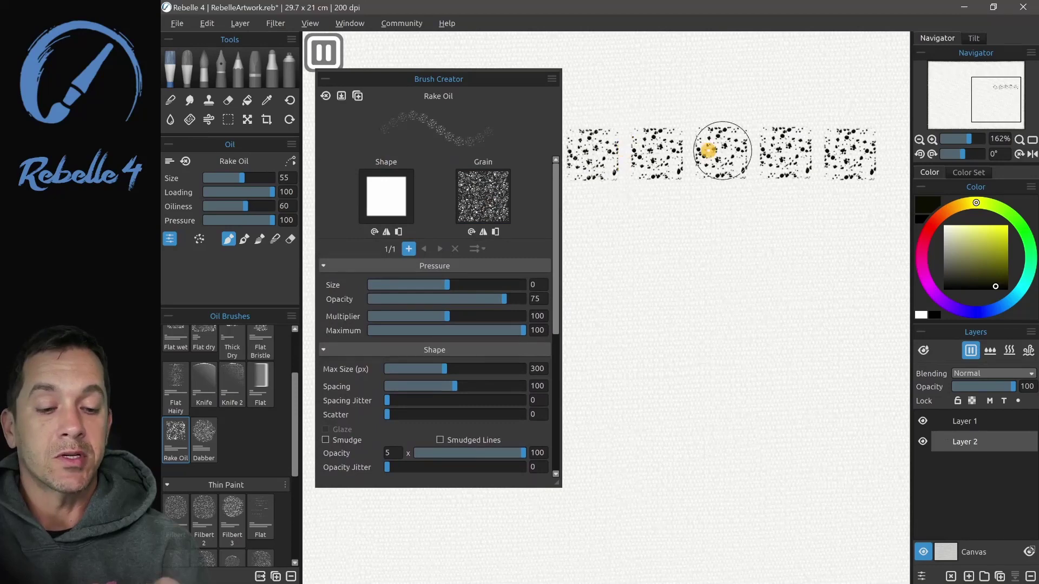
{"action": "left_click_drag", "start_coordinate": [557, 252], "coordinate": [553, 393]}
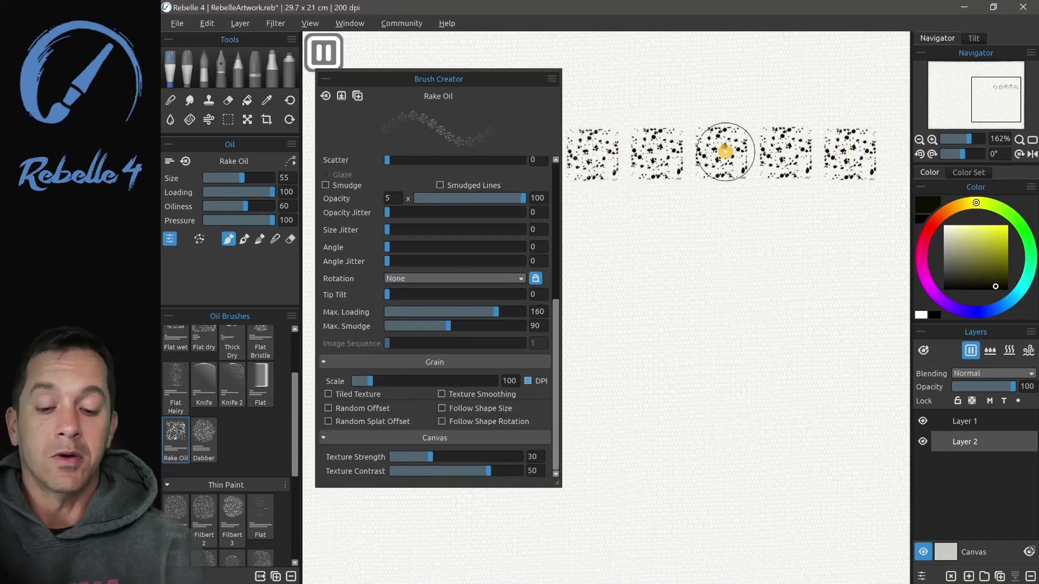
Paint test dab rows at grain scales 556 and 26, then reset the scale to 100.
{"action": "left_click_drag", "start_coordinate": [373, 380], "coordinate": [452, 381]}
{"action": "mouse_move", "coordinate": [619, 219]}
{"action": "left_mouse_down"}
{"action": "mouse_move", "coordinate": [597, 223]}
{"action": "mouse_move", "coordinate": [846, 218]}
{"action": "left_mouse_up"}
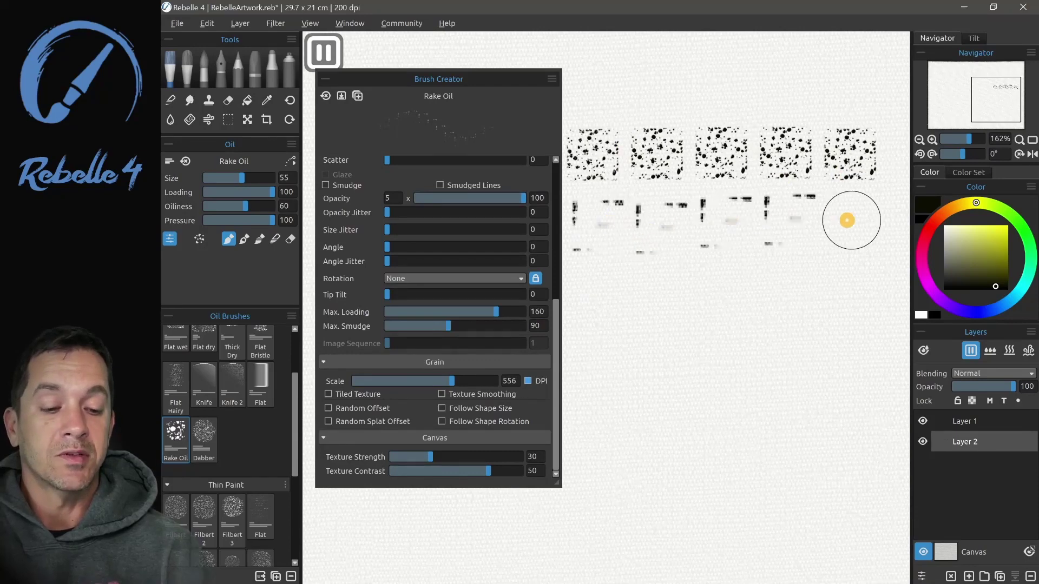
{"action": "left_click_drag", "start_coordinate": [454, 379], "coordinate": [356, 380]}
{"action": "mouse_move", "coordinate": [591, 290]}
{"action": "left_mouse_down"}
{"action": "mouse_move", "coordinate": [832, 289]}
{"action": "mouse_move", "coordinate": [820, 276]}
{"action": "left_mouse_up"}
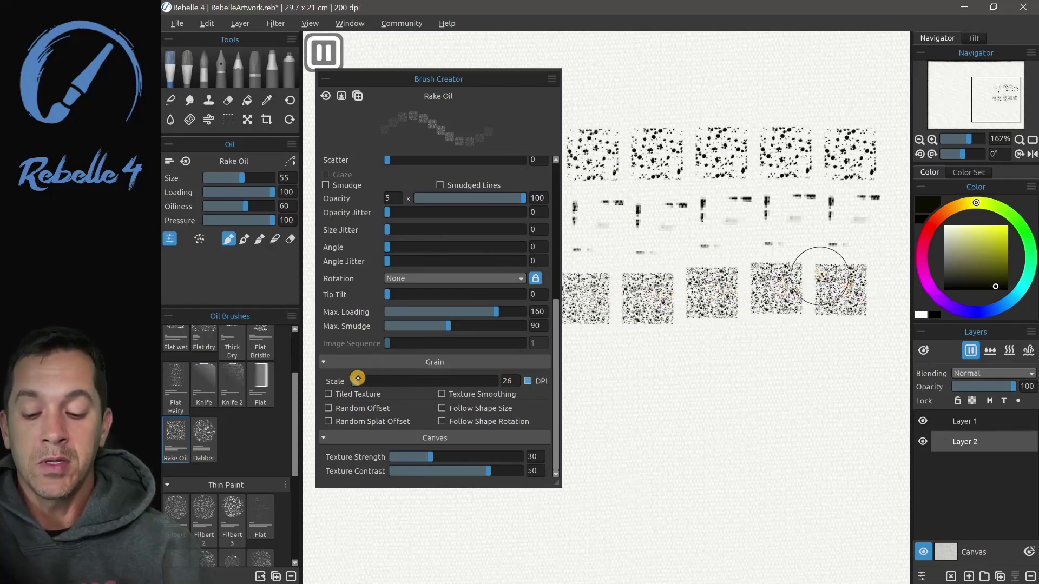
{"action": "left_click_drag", "start_coordinate": [358, 379], "coordinate": [366, 380]}
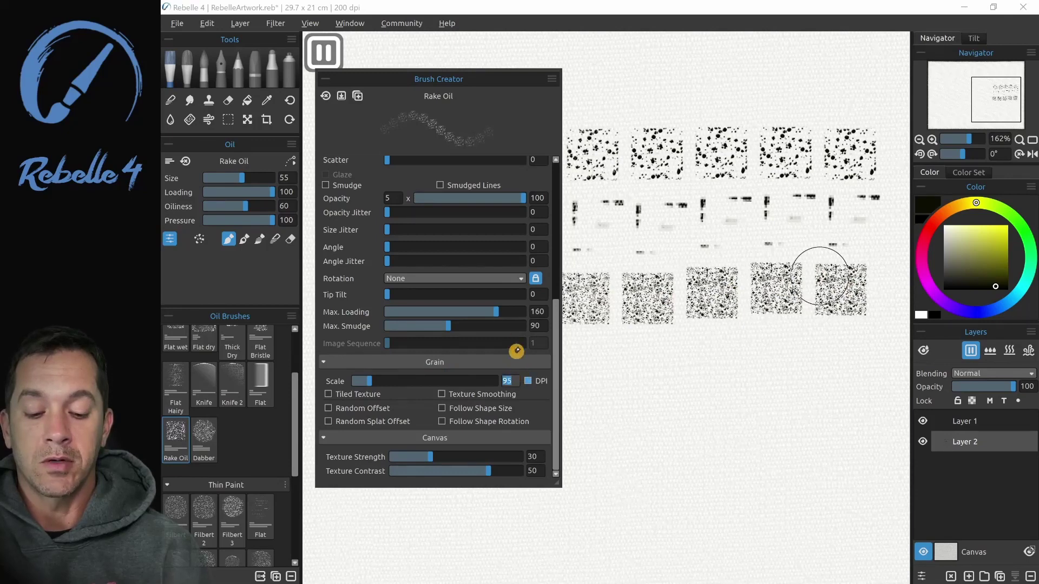
{"action": "key", "text": "Return"}
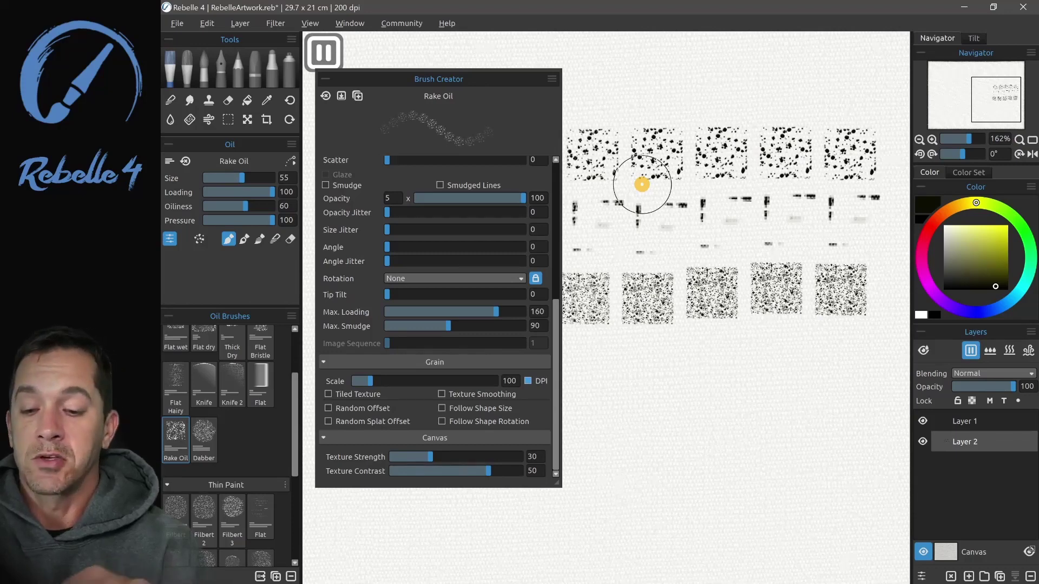
Change the canvas image size resolution to 400 DPI.
{"action": "left_click", "coordinate": [265, 119]}
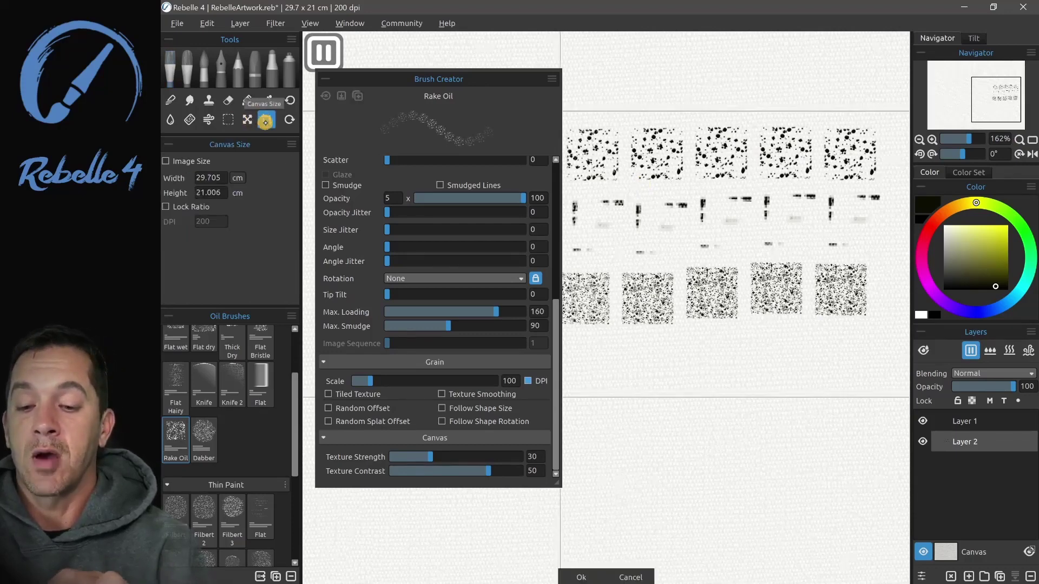
{"action": "left_click", "coordinate": [171, 161]}
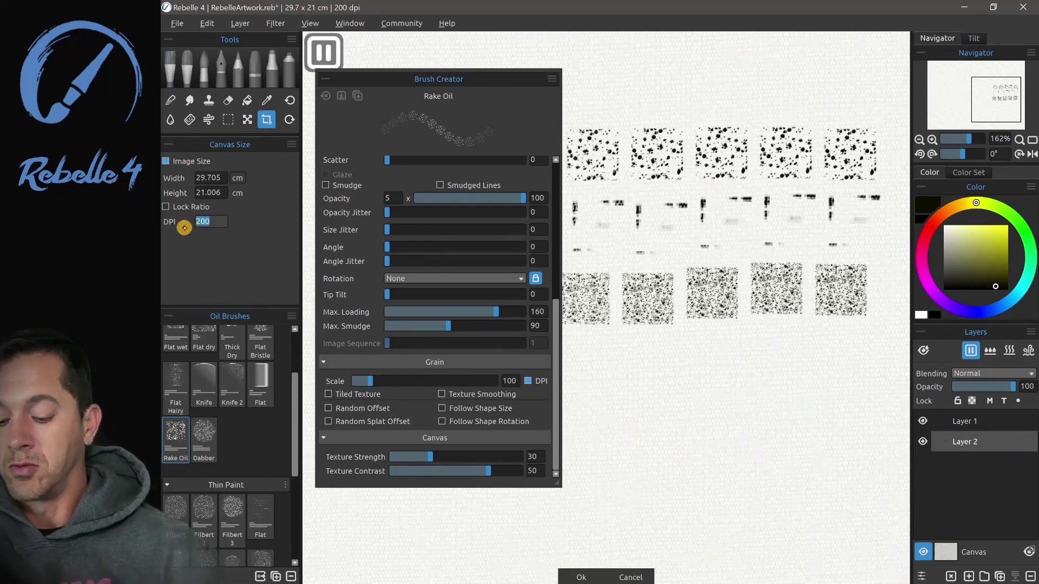
{"action": "type", "text": "400"}
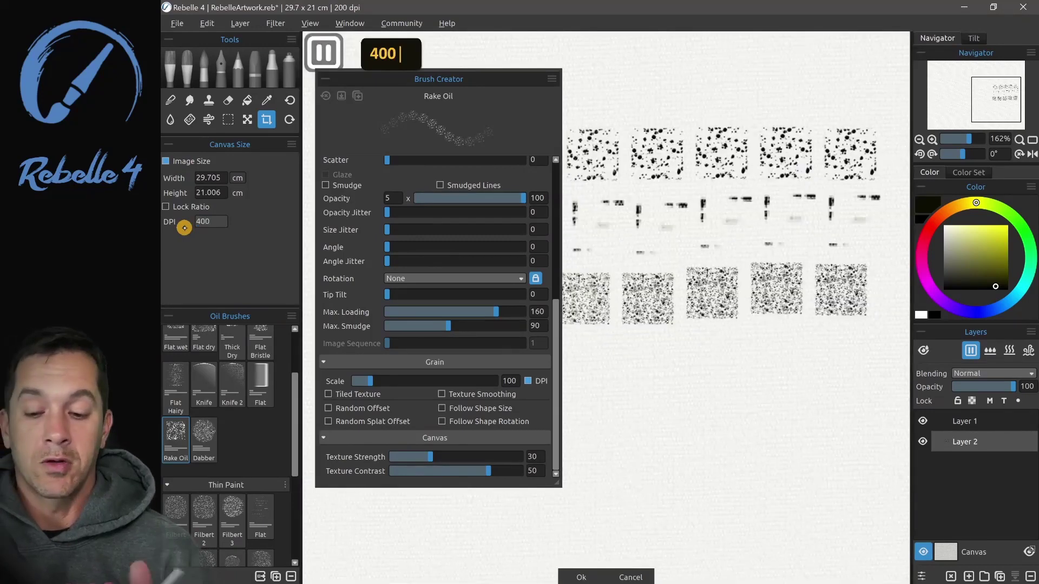
{"action": "left_click", "coordinate": [581, 577]}
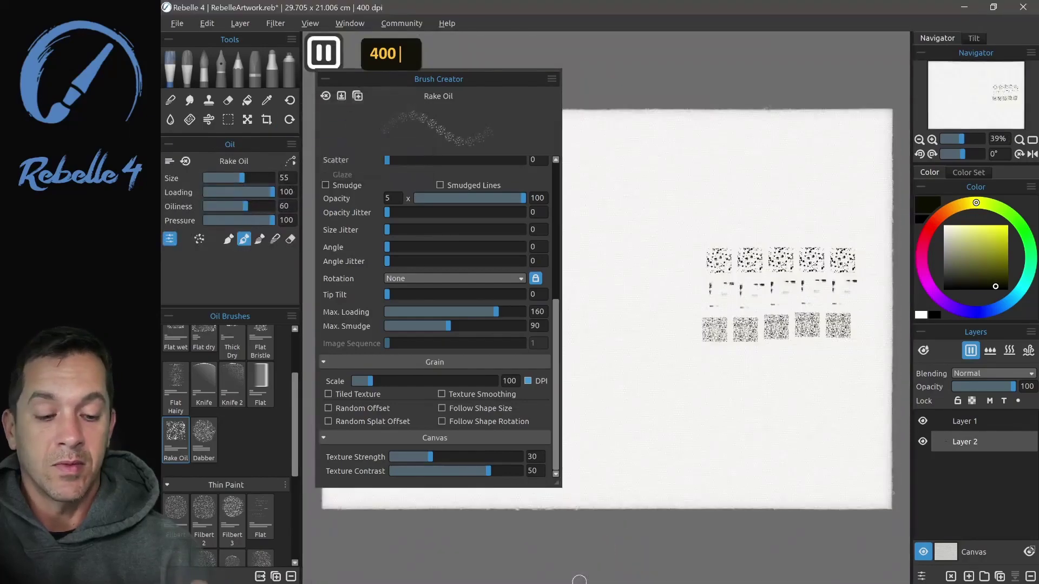
Paint a Rake Oil test stroke and a new row of six dabs at 400 DPI.
{"action": "scroll", "coordinate": [795, 357], "scroll_direction": "up", "scroll_amount": 5}
{"action": "scroll", "coordinate": [795, 358], "scroll_direction": "down", "scroll_amount": 5}
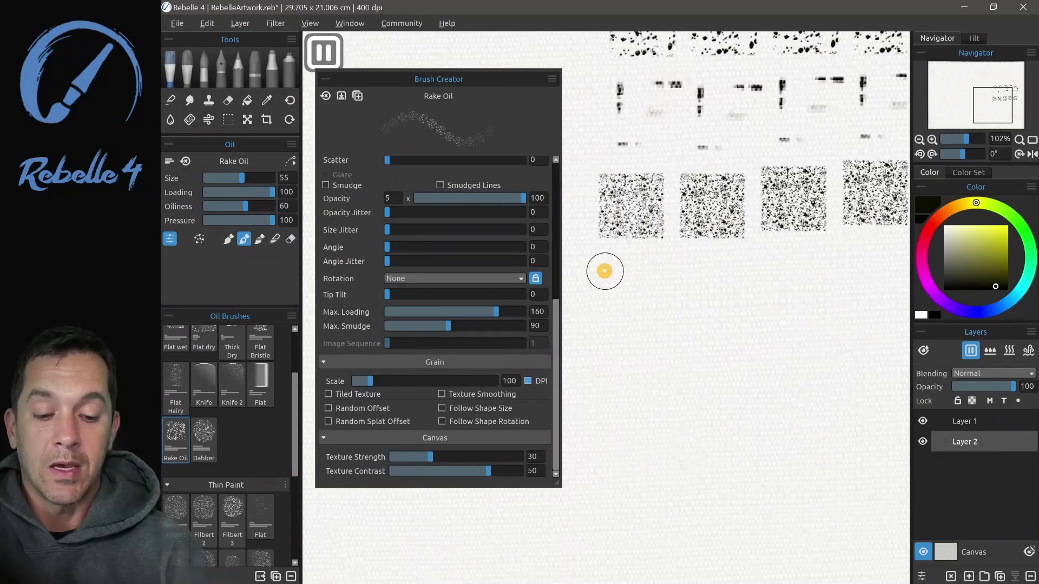
{"action": "mouse_move", "coordinate": [604, 269]}
{"action": "left_mouse_down"}
{"action": "mouse_move", "coordinate": [601, 278]}
{"action": "mouse_move", "coordinate": [622, 288]}
{"action": "mouse_move", "coordinate": [816, 283]}
{"action": "mouse_move", "coordinate": [855, 269]}
{"action": "left_mouse_up"}
{"action": "scroll", "coordinate": [785, 324], "scroll_direction": "up", "scroll_amount": 5}
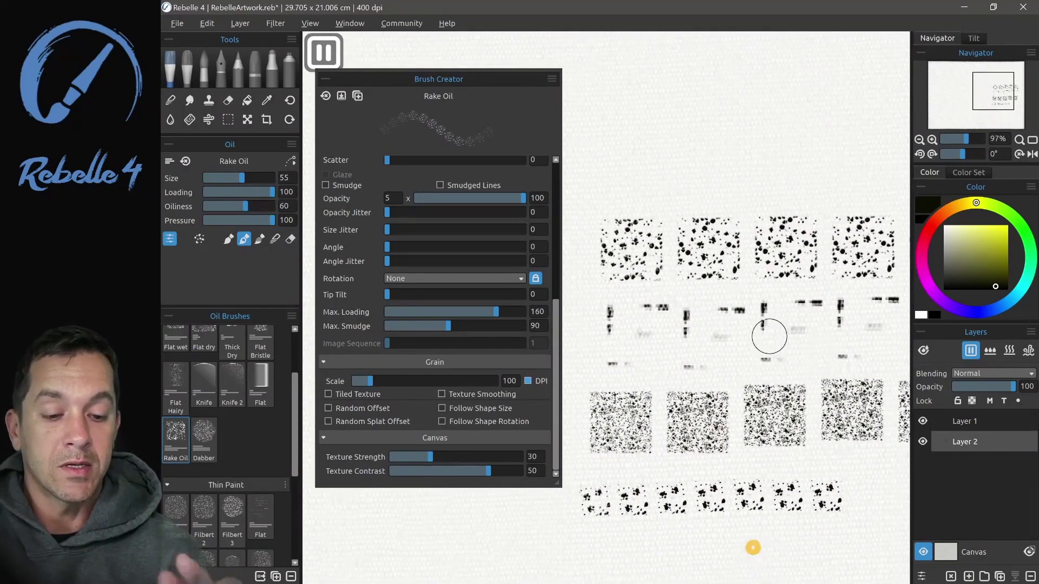
{"action": "left_click", "coordinate": [644, 189]}
{"action": "left_click", "coordinate": [682, 189]}
{"action": "left_click", "coordinate": [720, 190]}
{"action": "left_click", "coordinate": [801, 192]}
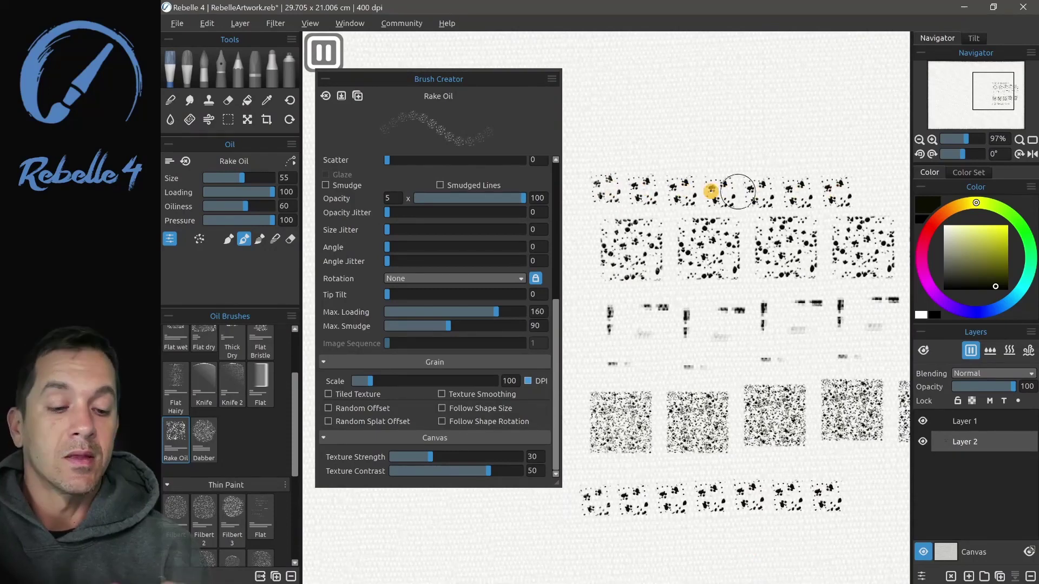
{"action": "left_click", "coordinate": [837, 192]}
{"action": "left_click", "coordinate": [761, 192]}
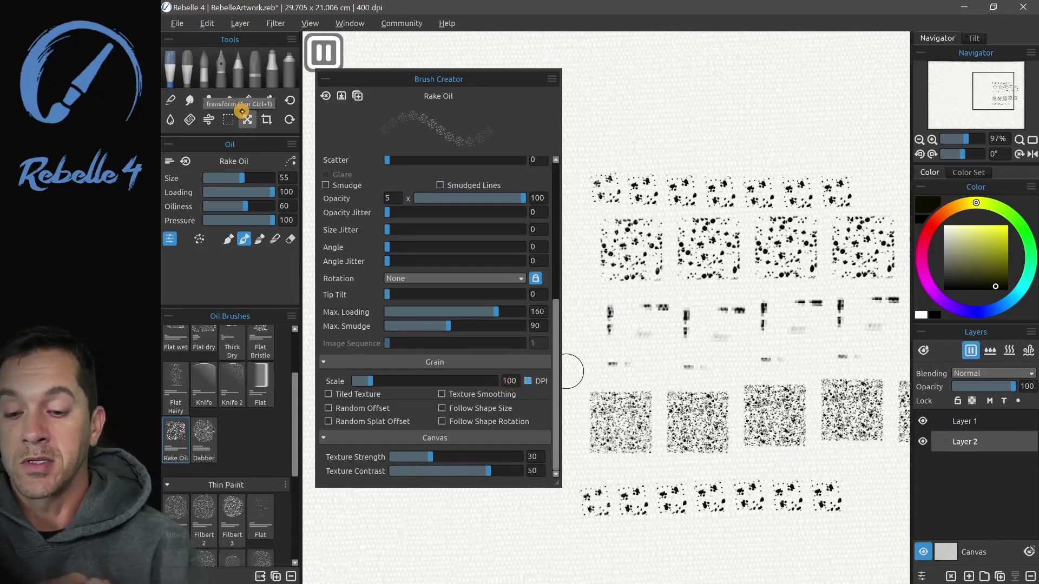
Set the canvas resolution back to 200 DPI.
{"action": "left_click", "coordinate": [265, 119]}
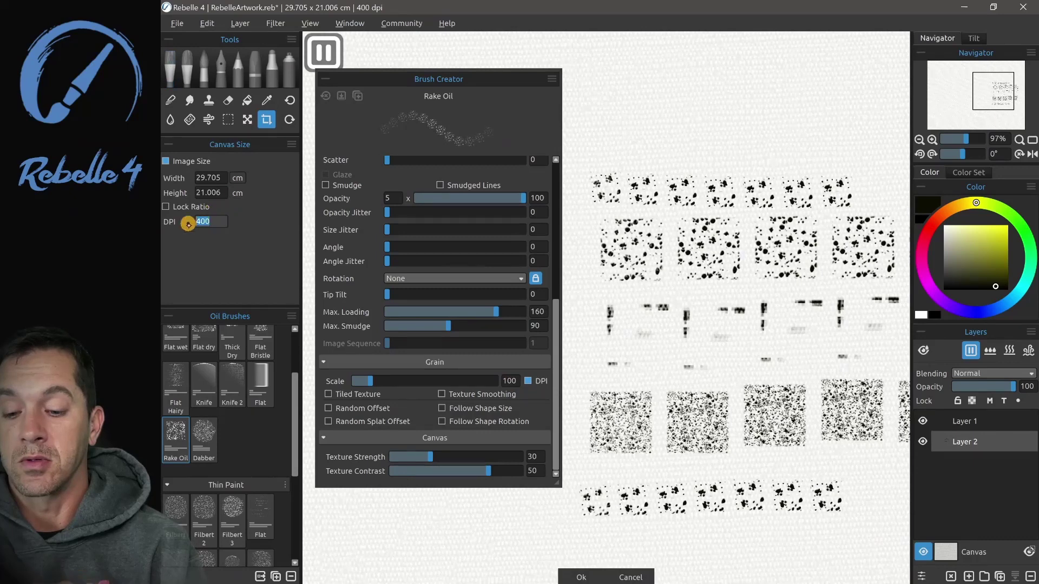
{"action": "type", "text": "200"}
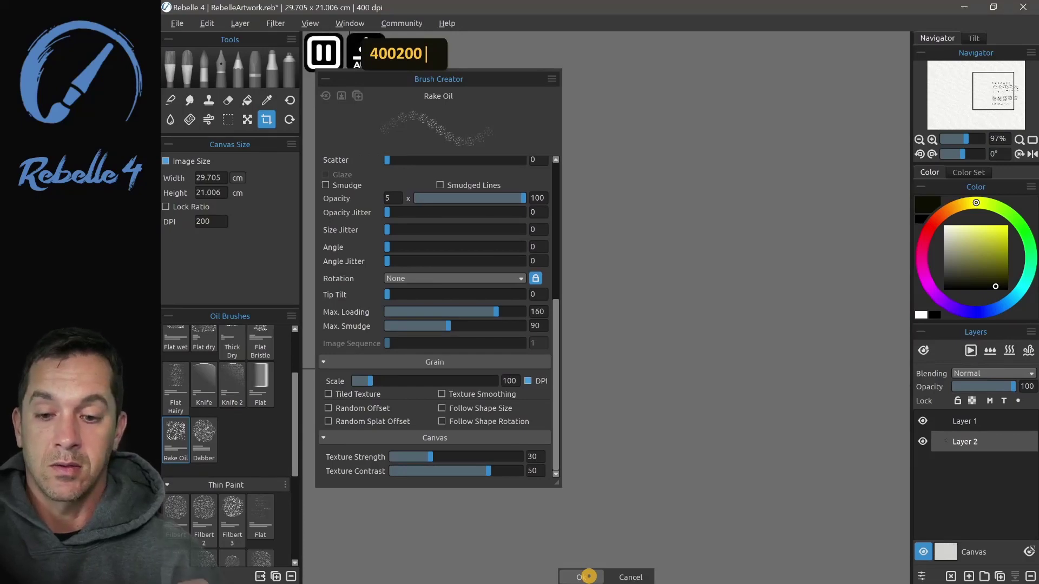
{"action": "left_click", "coordinate": [589, 577]}
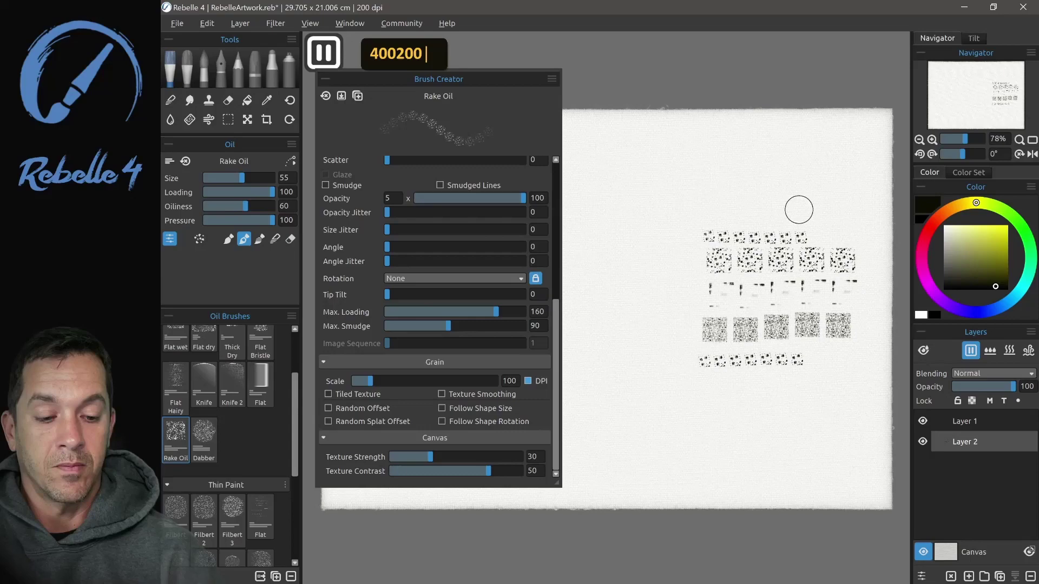
Stamp two more dotted Rake Oil dabs to the right of the first in the top row.
{"action": "scroll", "coordinate": [797, 209], "scroll_direction": "up", "scroll_amount": 5}
{"action": "scroll", "coordinate": [684, 429], "scroll_direction": "down", "scroll_amount": 1}
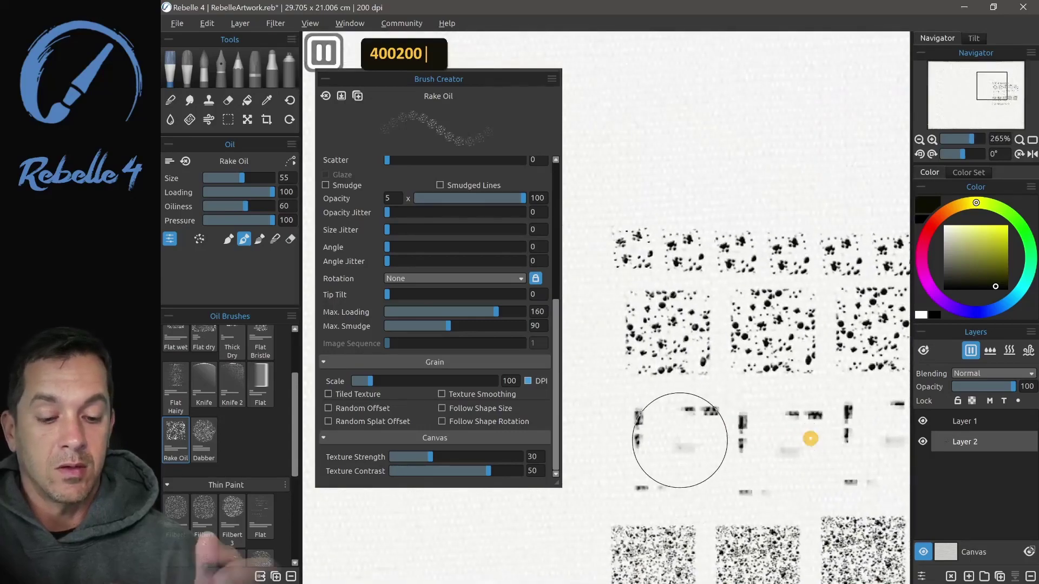
{"action": "left_click", "coordinate": [728, 169]}
{"action": "left_click", "coordinate": [834, 167]}
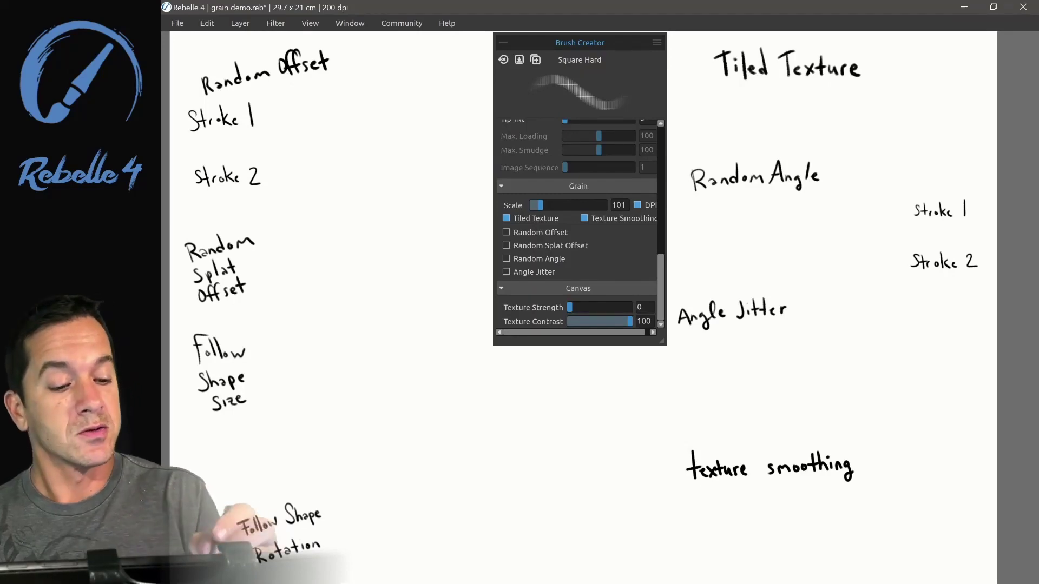
Paint a zig-zag Square Hard stroke under Tiled Texture, plus random-angle strokes beside Stroke 1 and Stroke 2.
{"action": "mouse_move", "coordinate": [697, 117]}
{"action": "left_mouse_down"}
{"action": "mouse_move", "coordinate": [911, 95]}
{"action": "mouse_move", "coordinate": [768, 93]}
{"action": "mouse_move", "coordinate": [900, 112]}
{"action": "mouse_move", "coordinate": [805, 120]}
{"action": "mouse_move", "coordinate": [789, 134]}
{"action": "mouse_move", "coordinate": [963, 132]}
{"action": "mouse_move", "coordinate": [980, 108]}
{"action": "mouse_move", "coordinate": [913, 89]}
{"action": "mouse_move", "coordinate": [982, 98]}
{"action": "left_mouse_up"}
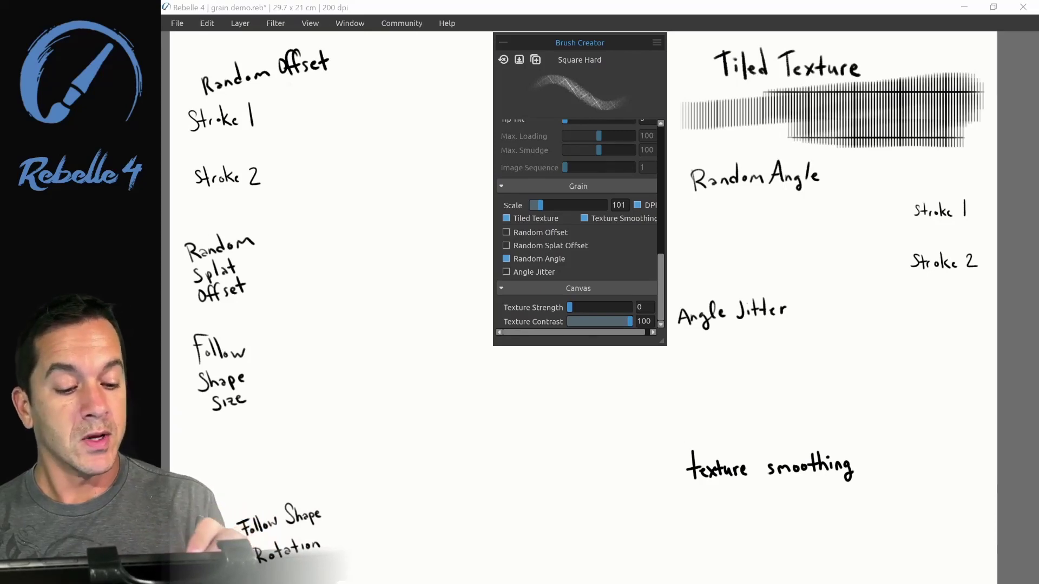
{"action": "mouse_move", "coordinate": [679, 212]}
{"action": "left_mouse_down"}
{"action": "mouse_move", "coordinate": [897, 205]}
{"action": "mouse_move", "coordinate": [741, 213]}
{"action": "mouse_move", "coordinate": [895, 213]}
{"action": "left_mouse_up"}
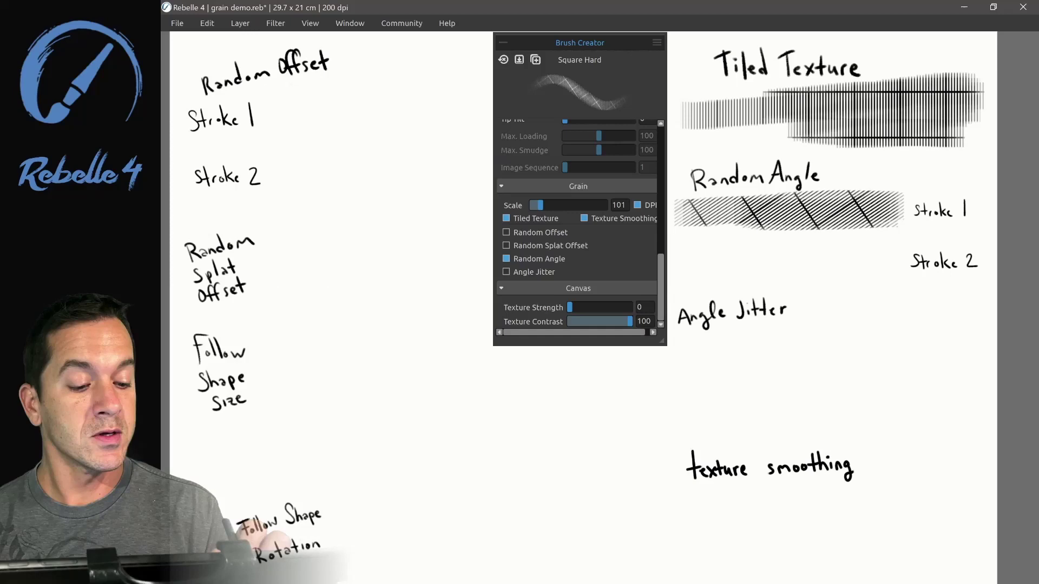
{"action": "mouse_move", "coordinate": [671, 279]}
{"action": "left_mouse_down"}
{"action": "mouse_move", "coordinate": [849, 240]}
{"action": "mouse_move", "coordinate": [828, 258]}
{"action": "mouse_move", "coordinate": [904, 246]}
{"action": "mouse_move", "coordinate": [679, 276]}
{"action": "left_mouse_up"}
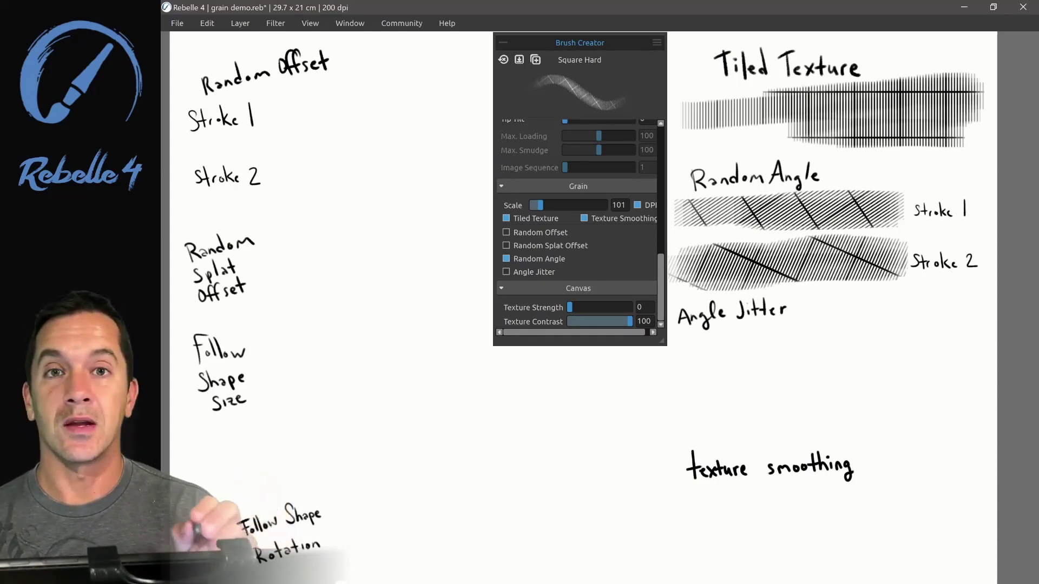
Enable Angle Jitter for the grain and paint two jittered strokes under its label.
{"action": "left_click", "coordinate": [506, 258]}
{"action": "left_click", "coordinate": [506, 272]}
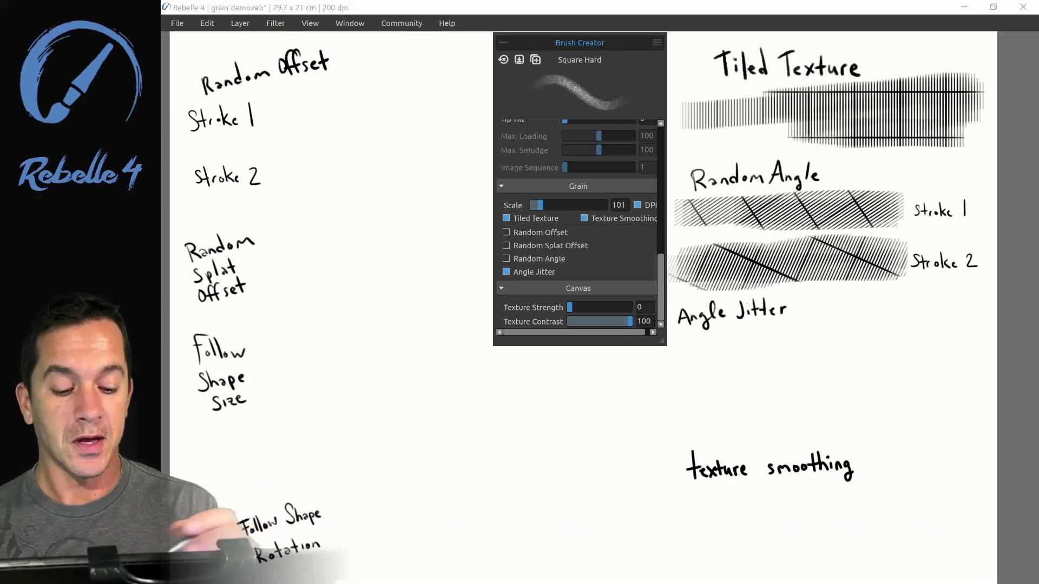
{"action": "mouse_move", "coordinate": [671, 368]}
{"action": "left_mouse_down"}
{"action": "mouse_move", "coordinate": [901, 342]}
{"action": "mouse_move", "coordinate": [960, 349]}
{"action": "left_mouse_up"}
{"action": "left_click_drag", "start_coordinate": [919, 381], "coordinate": [668, 389]}
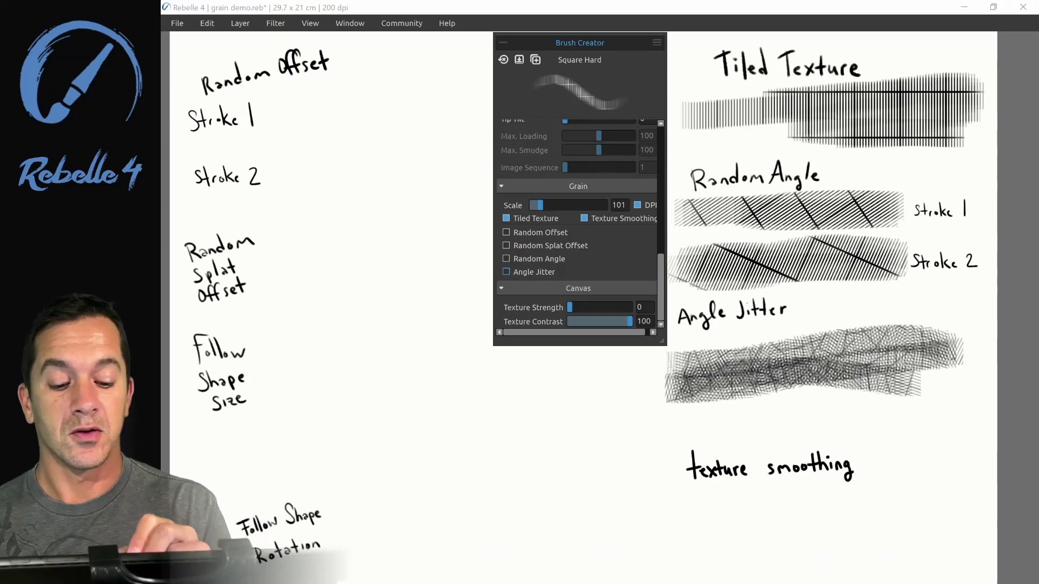
Paint Random Offset strokes beside Stroke 1 and Stroke 2, then a stroke beside Random Splat Offset.
{"action": "left_click", "coordinate": [506, 232]}
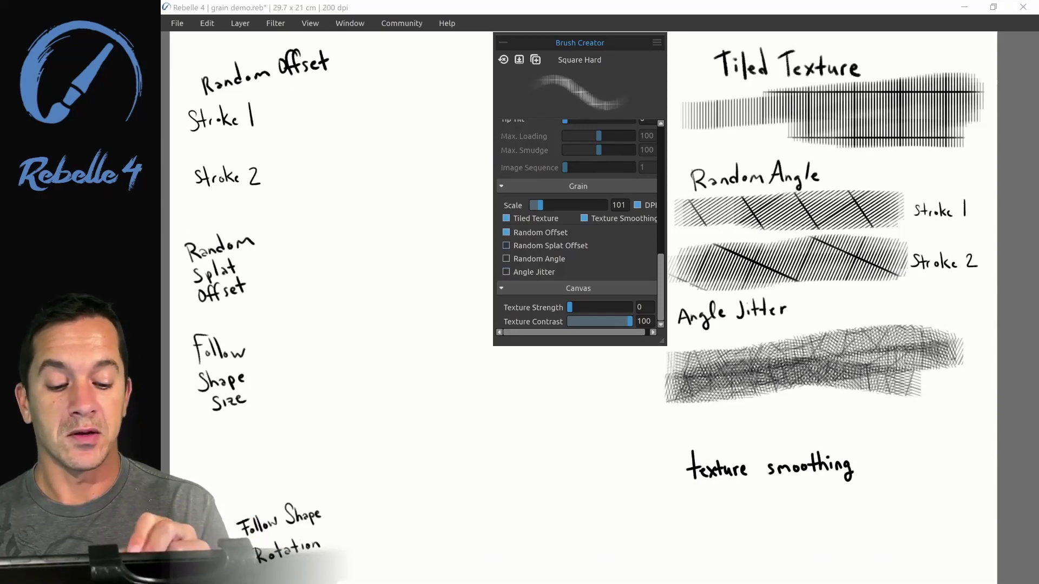
{"action": "mouse_move", "coordinate": [268, 115]}
{"action": "left_mouse_down"}
{"action": "mouse_move", "coordinate": [479, 120]}
{"action": "mouse_move", "coordinate": [273, 123]}
{"action": "mouse_move", "coordinate": [414, 94]}
{"action": "mouse_move", "coordinate": [471, 100]}
{"action": "left_mouse_up"}
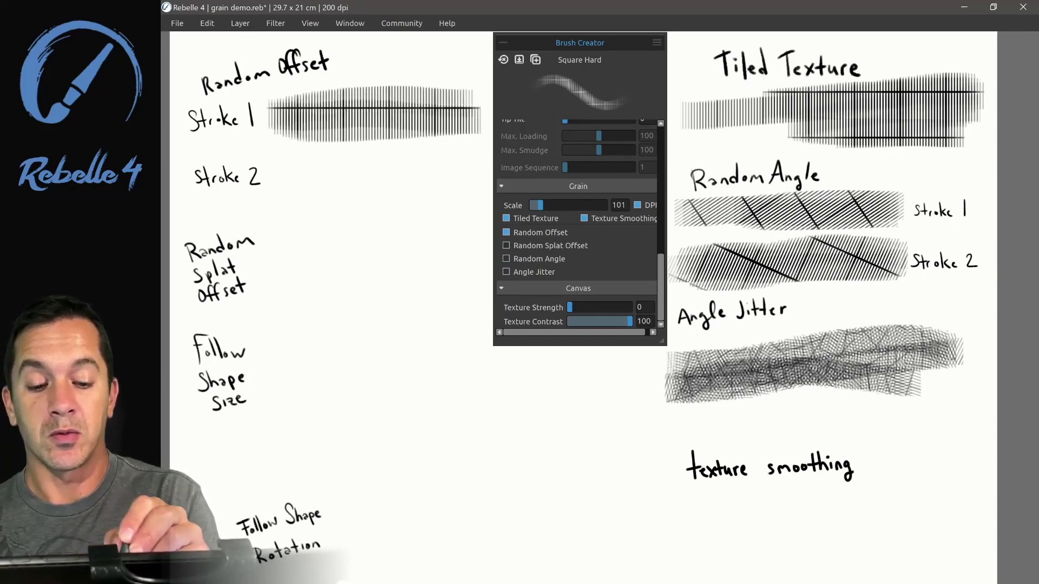
{"action": "mouse_move", "coordinate": [271, 172]}
{"action": "left_mouse_down"}
{"action": "mouse_move", "coordinate": [433, 162]}
{"action": "mouse_move", "coordinate": [300, 187]}
{"action": "mouse_move", "coordinate": [379, 195]}
{"action": "mouse_move", "coordinate": [482, 162]}
{"action": "mouse_move", "coordinate": [412, 195]}
{"action": "left_mouse_up"}
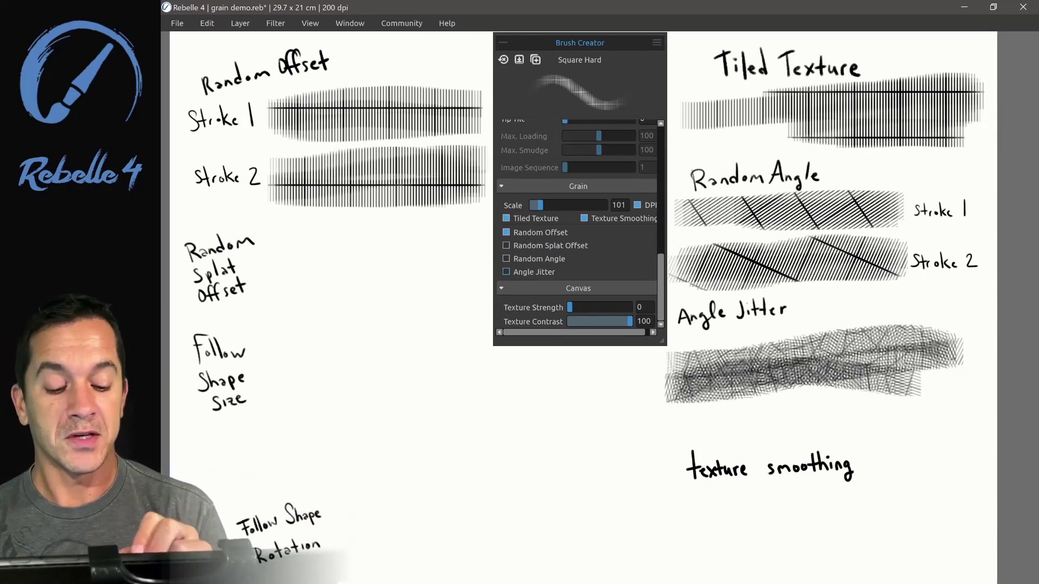
{"action": "left_click", "coordinate": [506, 233]}
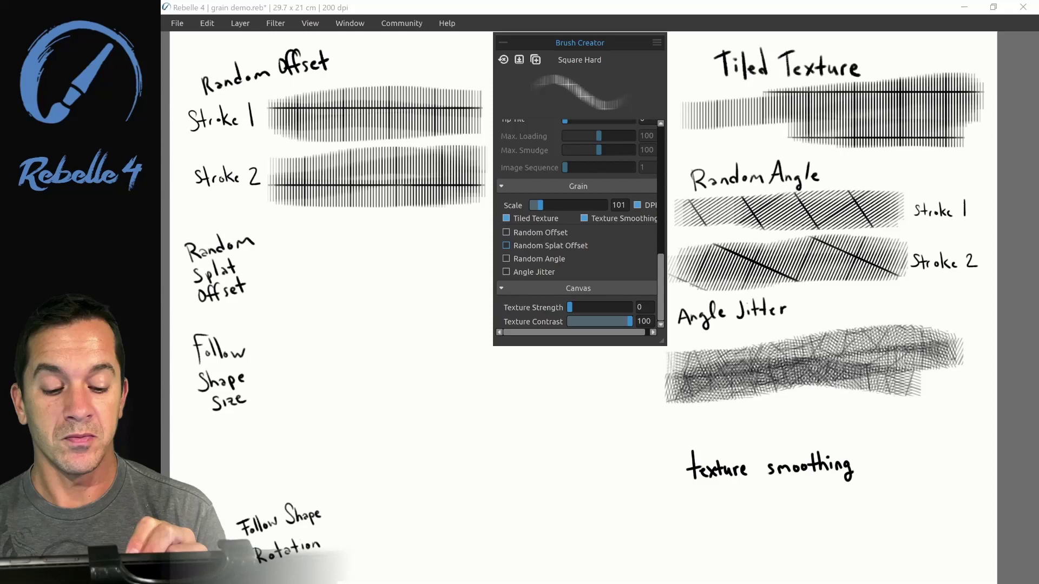
{"action": "mouse_move", "coordinate": [287, 279]}
{"action": "left_mouse_down"}
{"action": "mouse_move", "coordinate": [452, 244]}
{"action": "mouse_move", "coordinate": [477, 285]}
{"action": "mouse_move", "coordinate": [395, 287]}
{"action": "mouse_move", "coordinate": [322, 306]}
{"action": "mouse_move", "coordinate": [281, 267]}
{"action": "mouse_move", "coordinate": [360, 227]}
{"action": "mouse_move", "coordinate": [432, 276]}
{"action": "left_mouse_up"}
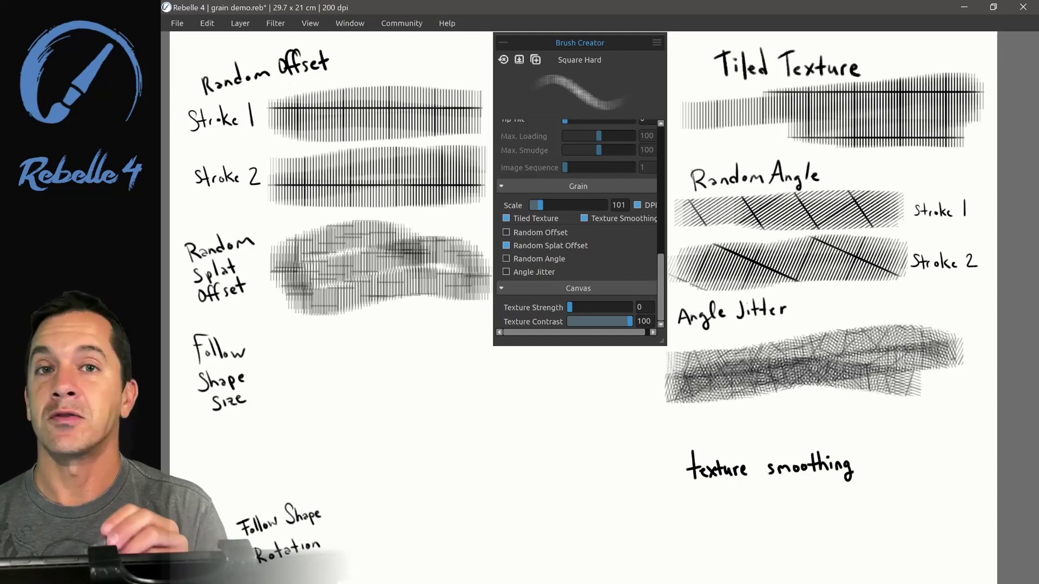
Set Pressure Size to 90 so brush size follows pen pressure.
{"action": "scroll", "coordinate": [576, 224], "scroll_direction": "up", "scroll_amount": 10}
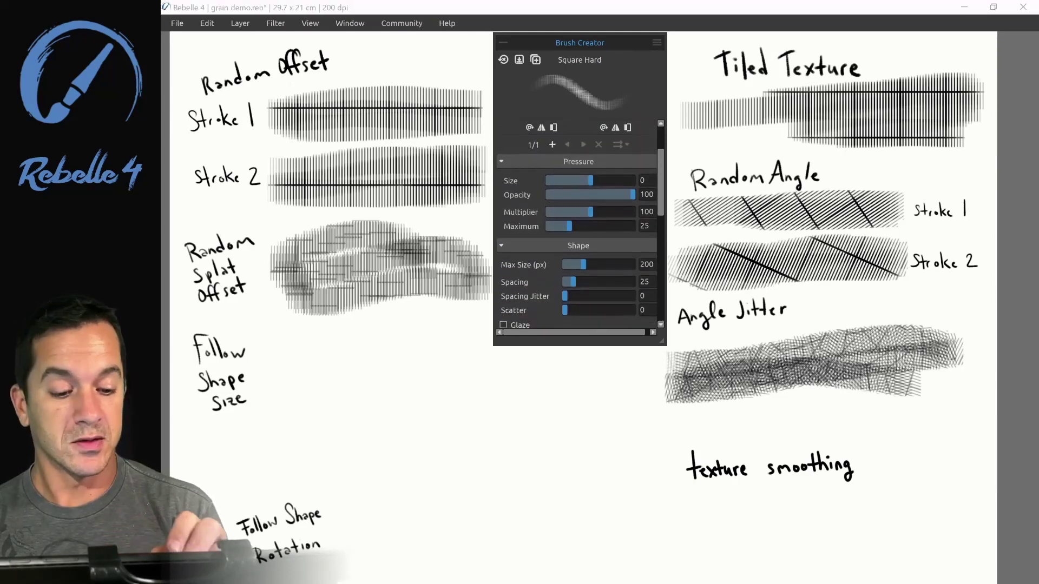
{"action": "scroll", "coordinate": [577, 224], "scroll_direction": "up", "scroll_amount": 1}
{"action": "left_click_drag", "start_coordinate": [590, 225], "coordinate": [628, 225]}
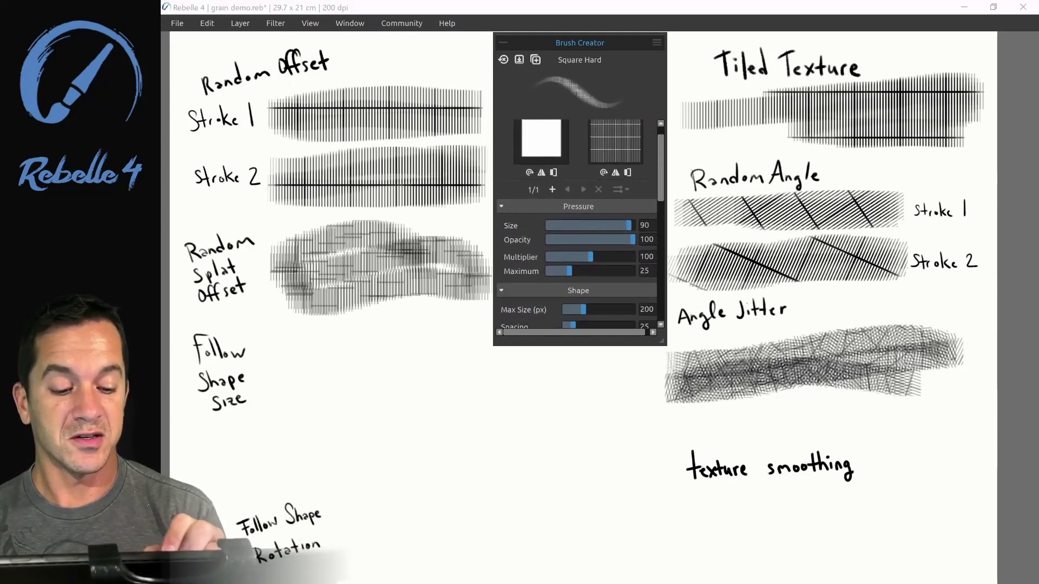
{"action": "scroll", "coordinate": [577, 224], "scroll_direction": "down", "scroll_amount": 8}
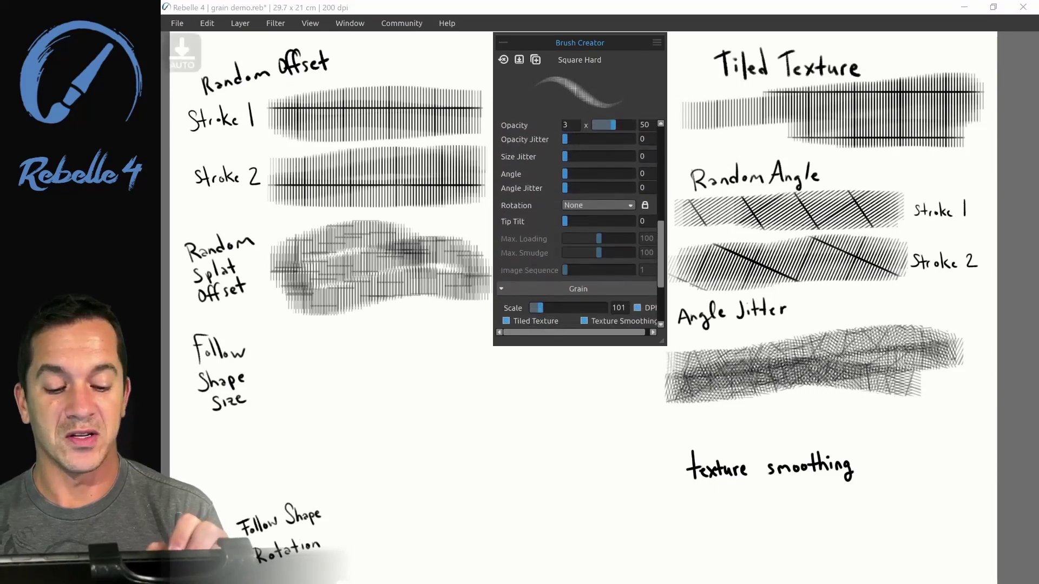
{"action": "scroll", "coordinate": [576, 224], "scroll_direction": "down", "scroll_amount": 2}
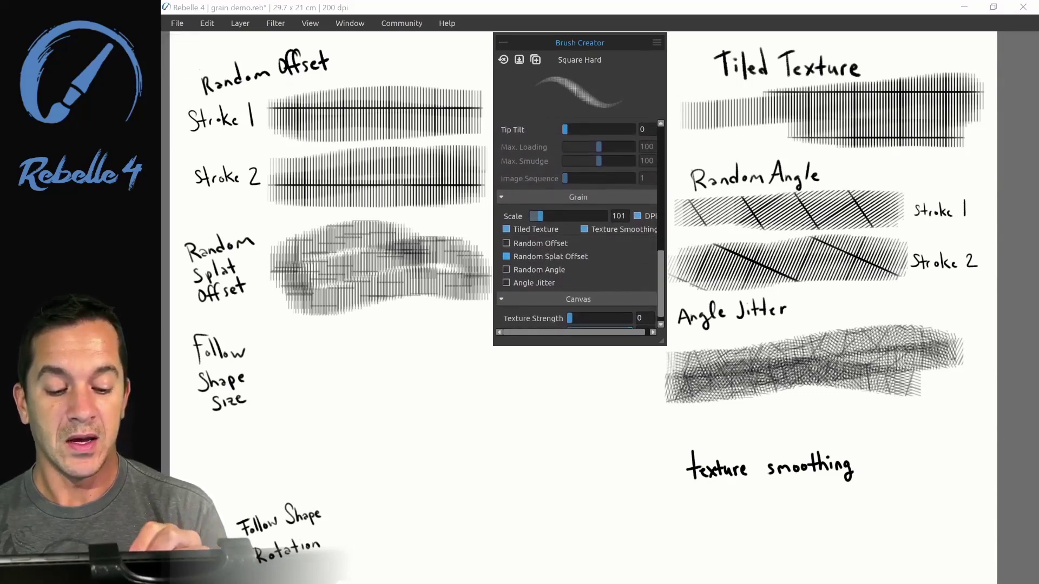
Turn off Tiled Texture, enable Follow Shape Size, and paint a looping stroke beside its label.
{"action": "left_click", "coordinate": [506, 229]}
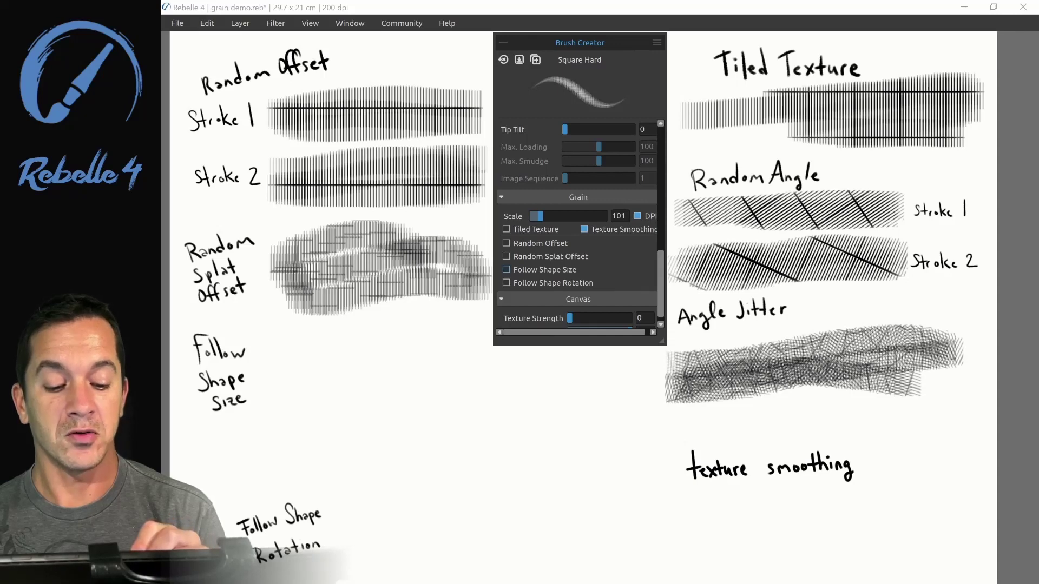
{"action": "left_click", "coordinate": [506, 269]}
{"action": "mouse_move", "coordinate": [287, 388]}
{"action": "left_mouse_down"}
{"action": "mouse_move", "coordinate": [395, 354]}
{"action": "mouse_move", "coordinate": [461, 414]}
{"action": "mouse_move", "coordinate": [485, 413]}
{"action": "mouse_move", "coordinate": [536, 373]}
{"action": "mouse_move", "coordinate": [559, 377]}
{"action": "mouse_move", "coordinate": [557, 432]}
{"action": "mouse_move", "coordinate": [490, 453]}
{"action": "left_mouse_up"}
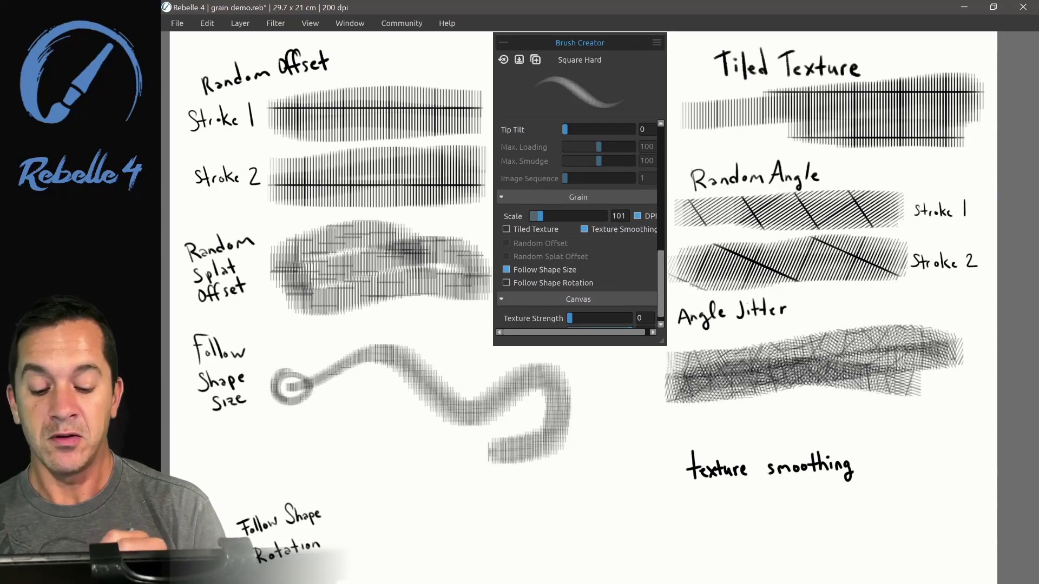
{"action": "left_click_drag", "start_coordinate": [486, 470], "coordinate": [536, 449]}
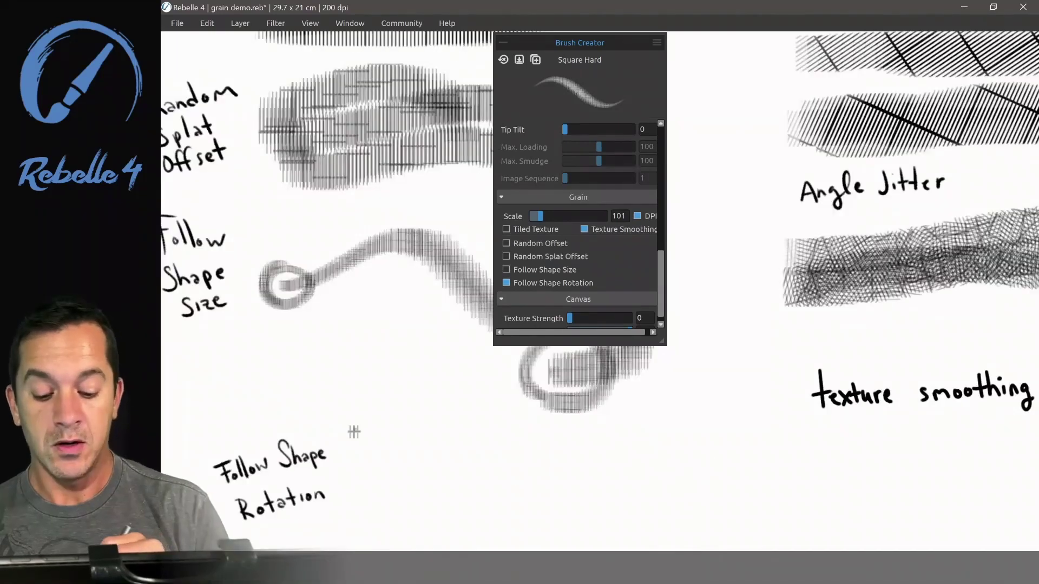
Paint a wavy stroke beside Follow Shape Rotation, then another with Rotation set to Pen Tilt.
{"action": "mouse_move", "coordinate": [354, 432]}
{"action": "left_mouse_down"}
{"action": "mouse_move", "coordinate": [425, 423]}
{"action": "mouse_move", "coordinate": [452, 479]}
{"action": "mouse_move", "coordinate": [468, 483]}
{"action": "mouse_move", "coordinate": [523, 451]}
{"action": "mouse_move", "coordinate": [584, 448]}
{"action": "left_mouse_up"}
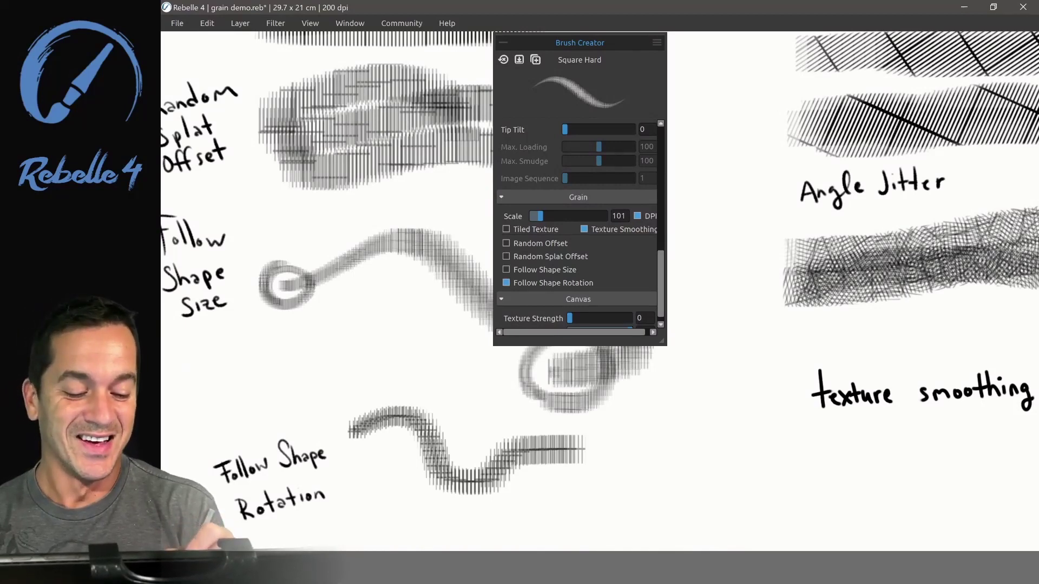
{"action": "scroll", "coordinate": [578, 217], "scroll_direction": "up", "scroll_amount": 1}
{"action": "left_click", "coordinate": [599, 136]}
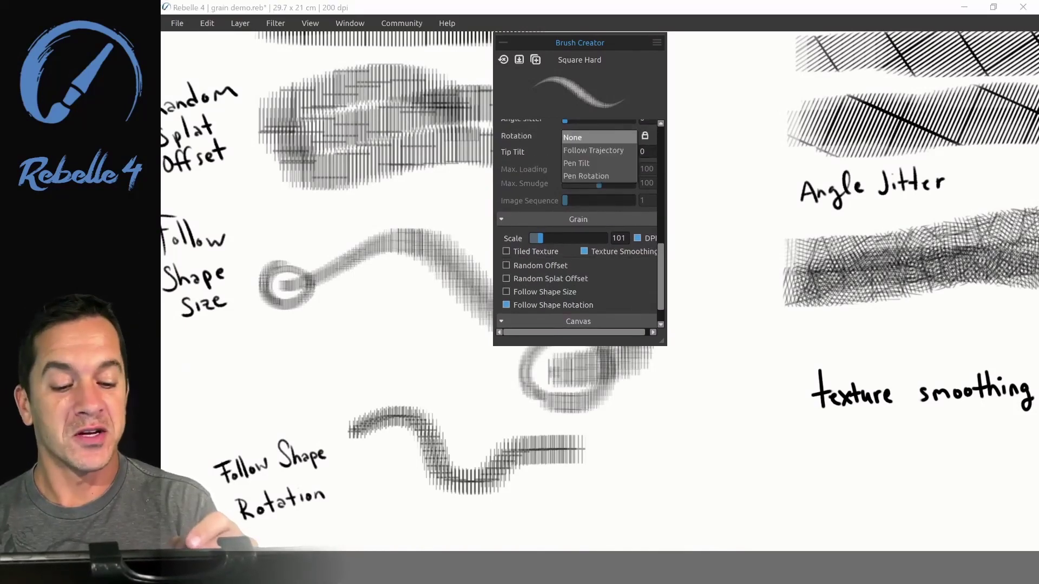
{"action": "left_click", "coordinate": [577, 163]}
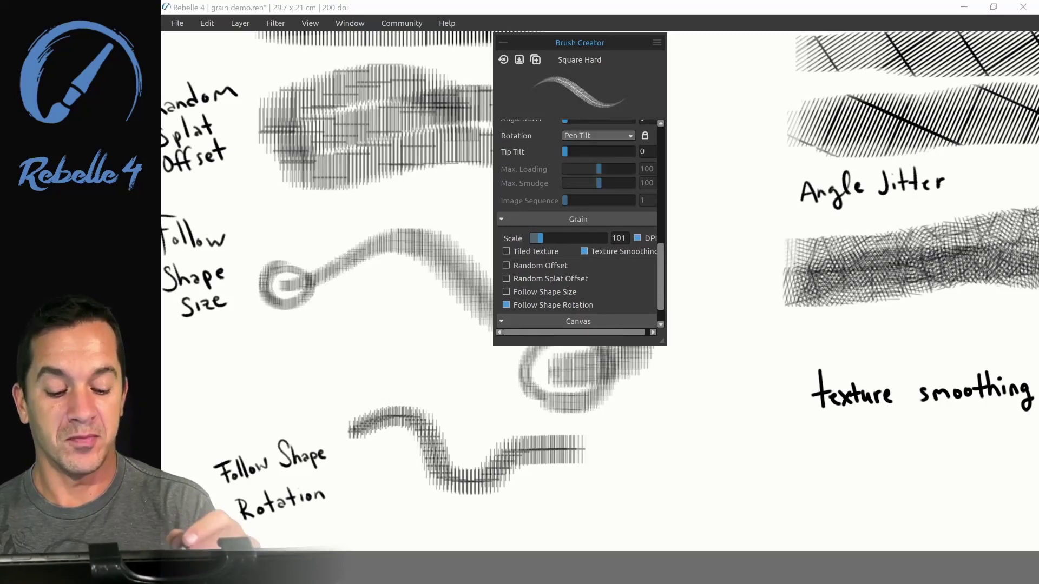
{"action": "left_click_drag", "start_coordinate": [351, 486], "coordinate": [374, 468]}
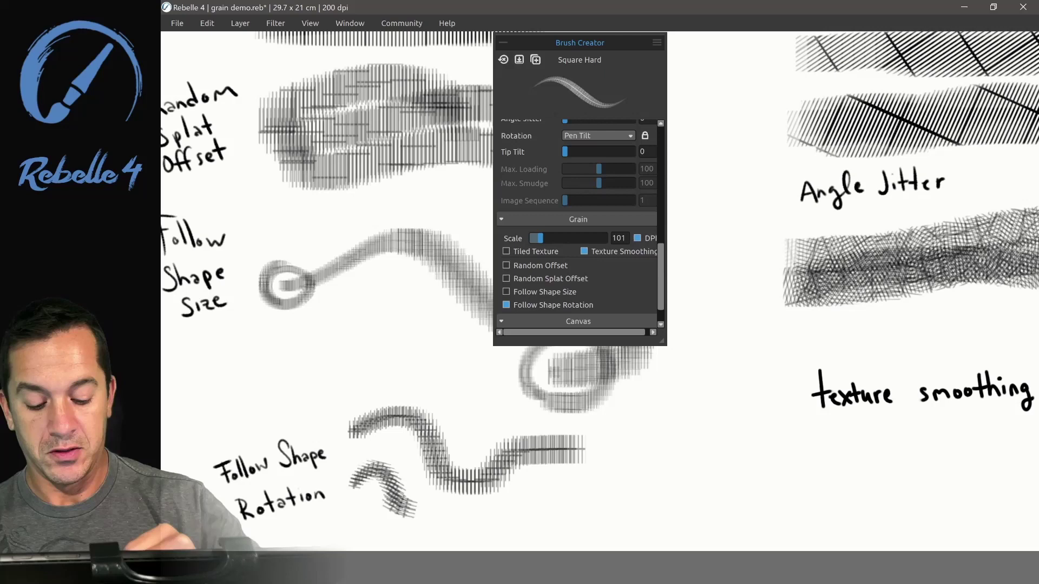
{"action": "mouse_move", "coordinate": [413, 514]}
{"action": "left_mouse_down"}
{"action": "mouse_move", "coordinate": [503, 519]}
{"action": "mouse_move", "coordinate": [609, 481]}
{"action": "mouse_move", "coordinate": [638, 512]}
{"action": "mouse_move", "coordinate": [633, 528]}
{"action": "mouse_move", "coordinate": [600, 542]}
{"action": "mouse_move", "coordinate": [547, 548]}
{"action": "left_mouse_up"}
Move the Brush Creator aside and paint a test stroke below the Texture Smoothing label.
{"action": "scroll", "coordinate": [888, 314], "scroll_direction": "up", "scroll_amount": 2}
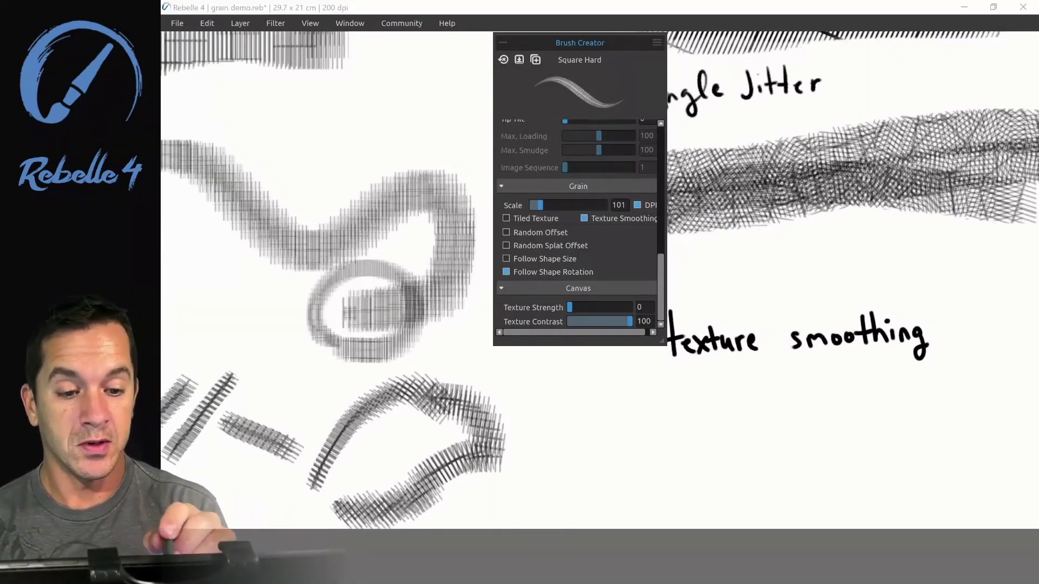
{"action": "left_click_drag", "start_coordinate": [542, 42], "coordinate": [467, 57]}
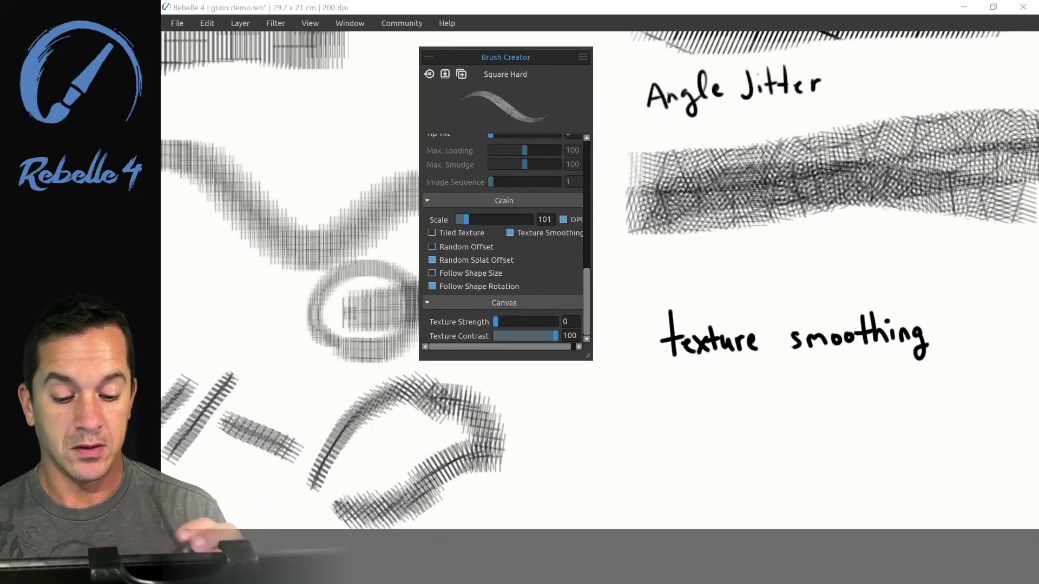
{"action": "mouse_move", "coordinate": [623, 450]}
{"action": "left_mouse_down"}
{"action": "mouse_move", "coordinate": [731, 405]}
{"action": "mouse_move", "coordinate": [653, 482]}
{"action": "mouse_move", "coordinate": [796, 415]}
{"action": "mouse_move", "coordinate": [731, 485]}
{"action": "mouse_move", "coordinate": [854, 417]}
{"action": "left_mouse_up"}
Shift the panel off the texture label and paint a crosshatched test stroke beside the others.
{"action": "scroll", "coordinate": [833, 357], "scroll_direction": "up", "scroll_amount": 5}
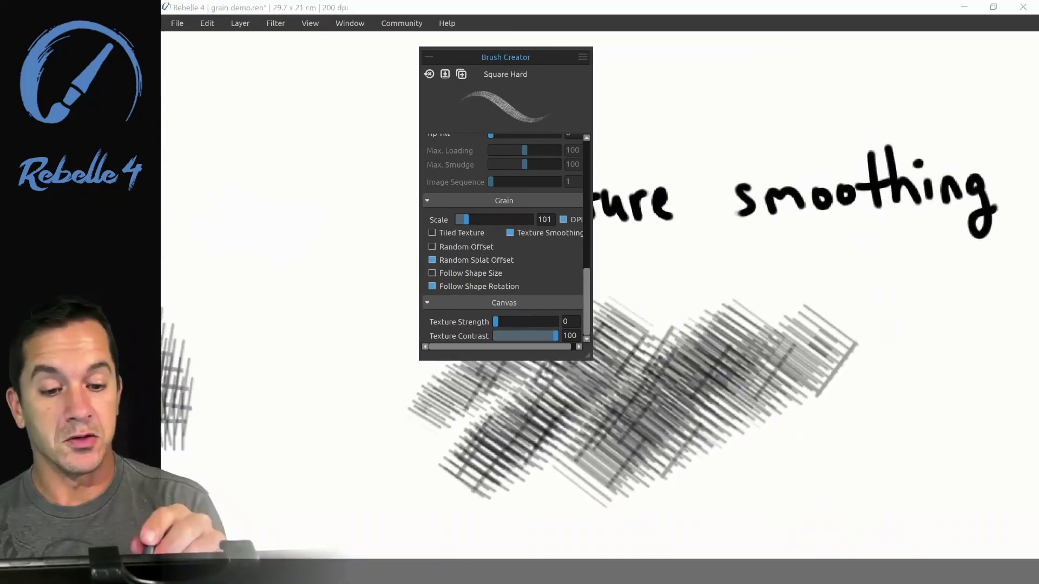
{"action": "left_click_drag", "start_coordinate": [506, 57], "coordinate": [342, 49]}
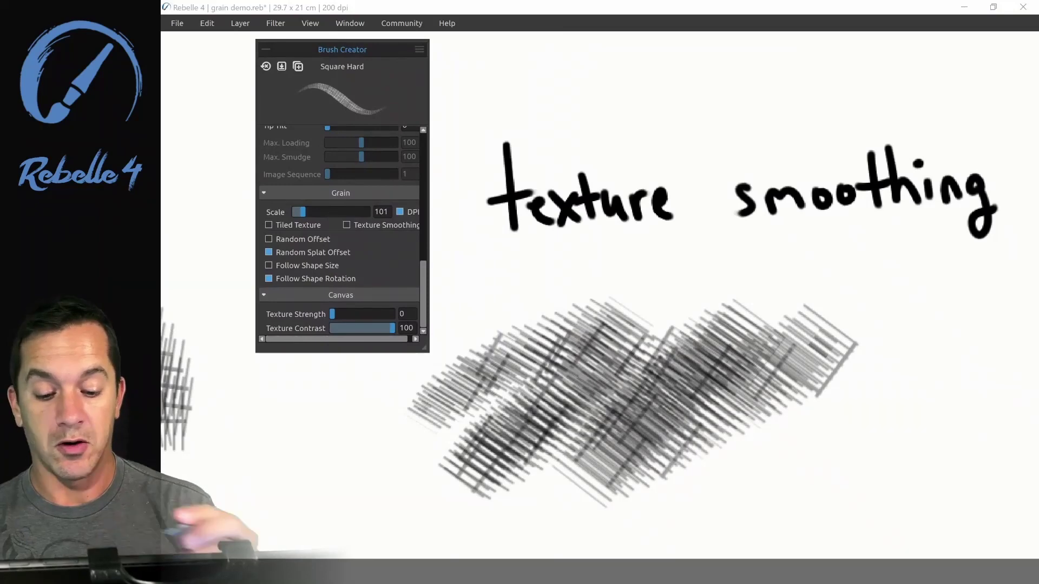
{"action": "mouse_move", "coordinate": [730, 498]}
{"action": "left_mouse_down"}
{"action": "mouse_move", "coordinate": [887, 362]}
{"action": "mouse_move", "coordinate": [942, 336]}
{"action": "mouse_move", "coordinate": [893, 535]}
{"action": "left_mouse_up"}
{"action": "scroll", "coordinate": [866, 359], "scroll_direction": "right", "scroll_amount": 4}
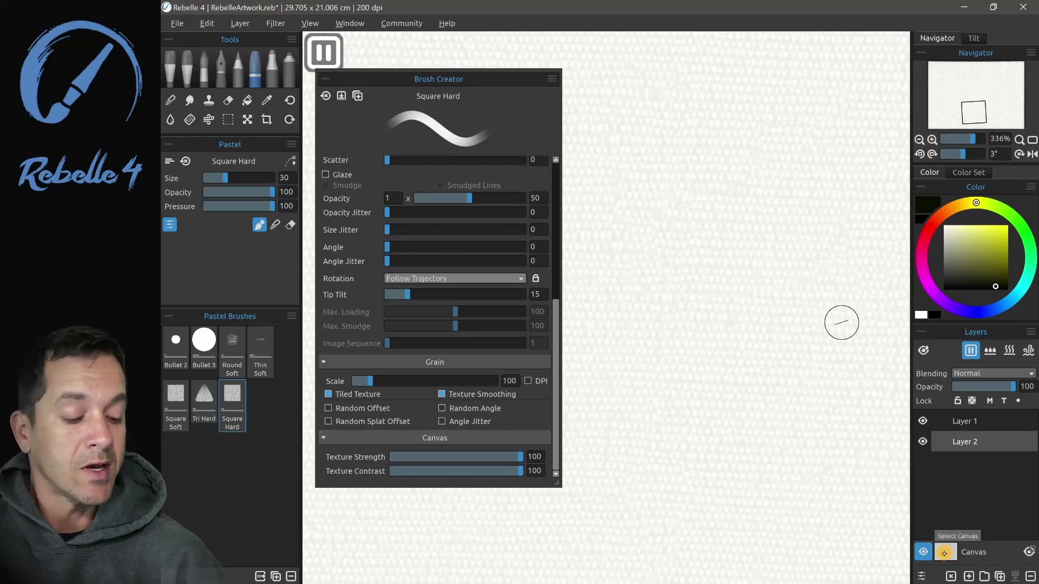
{"action": "left_click", "coordinate": [944, 551]}
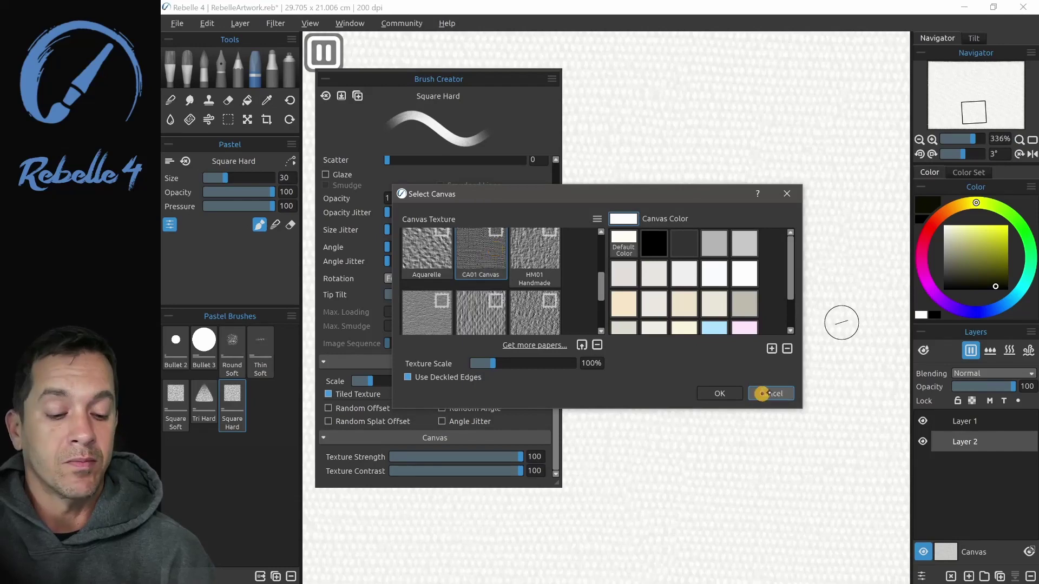
{"action": "left_click", "coordinate": [768, 393]}
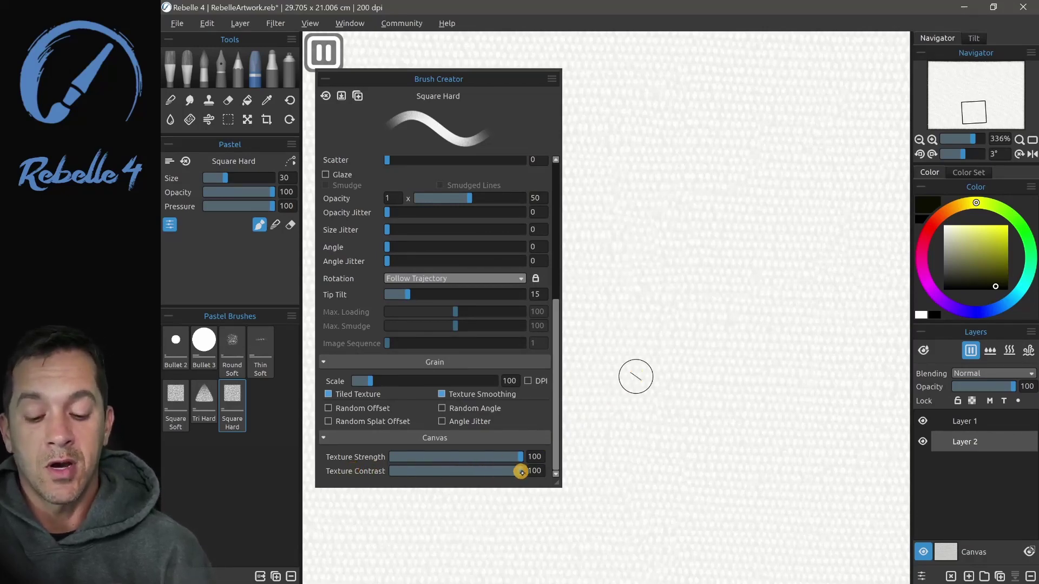
Paint a Square Hard test stroke at Texture Contrast 100, then two strokes at -100.
{"action": "mouse_move", "coordinate": [647, 150]}
{"action": "left_mouse_down"}
{"action": "mouse_move", "coordinate": [613, 318]}
{"action": "mouse_move", "coordinate": [612, 473]}
{"action": "left_mouse_up"}
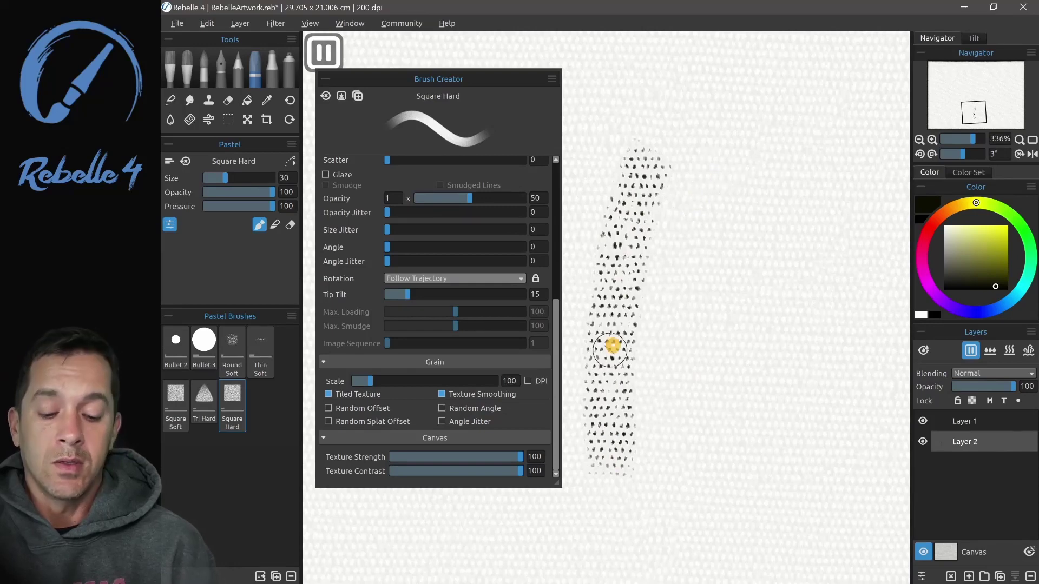
{"action": "left_click_drag", "start_coordinate": [518, 472], "coordinate": [392, 472]}
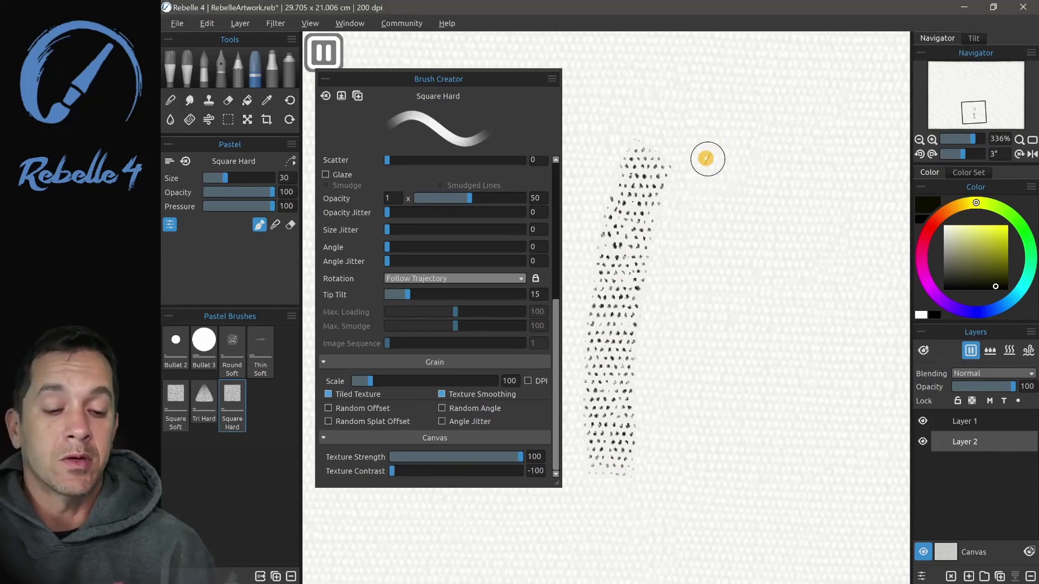
{"action": "mouse_move", "coordinate": [705, 158]}
{"action": "left_mouse_down"}
{"action": "mouse_move", "coordinate": [677, 383]}
{"action": "mouse_move", "coordinate": [680, 472]}
{"action": "left_mouse_up"}
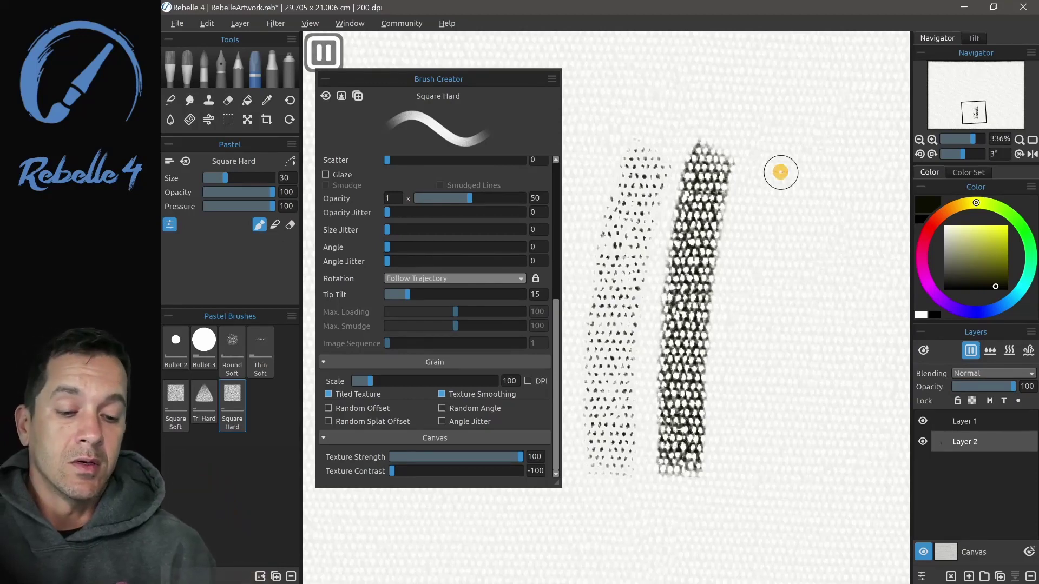
{"action": "left_click_drag", "start_coordinate": [779, 169], "coordinate": [746, 465]}
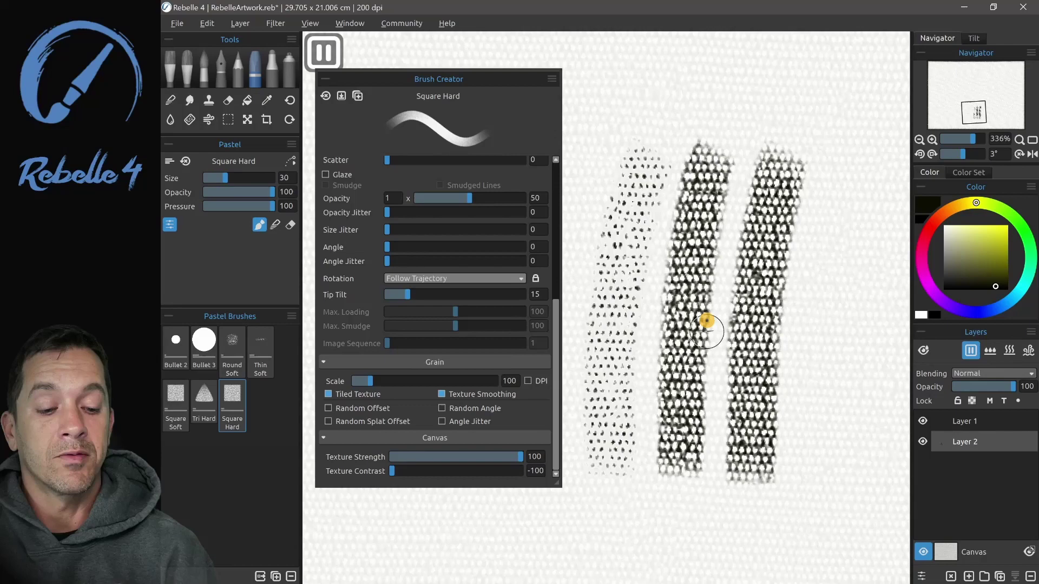
Bring Texture Contrast back up to 0 and paint a lighter test stroke.
{"action": "left_click", "coordinate": [434, 472]}
{"action": "left_click_drag", "start_coordinate": [435, 471], "coordinate": [595, 471]}
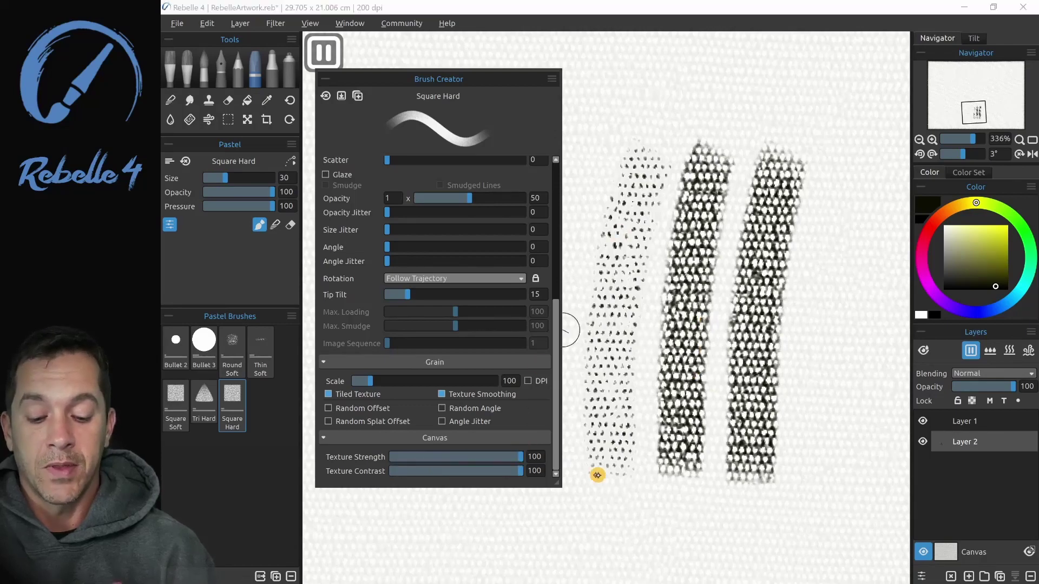
{"action": "mouse_move", "coordinate": [831, 161]}
{"action": "left_mouse_down"}
{"action": "mouse_move", "coordinate": [844, 183]}
{"action": "mouse_move", "coordinate": [825, 363]}
{"action": "mouse_move", "coordinate": [835, 476]}
{"action": "left_mouse_up"}
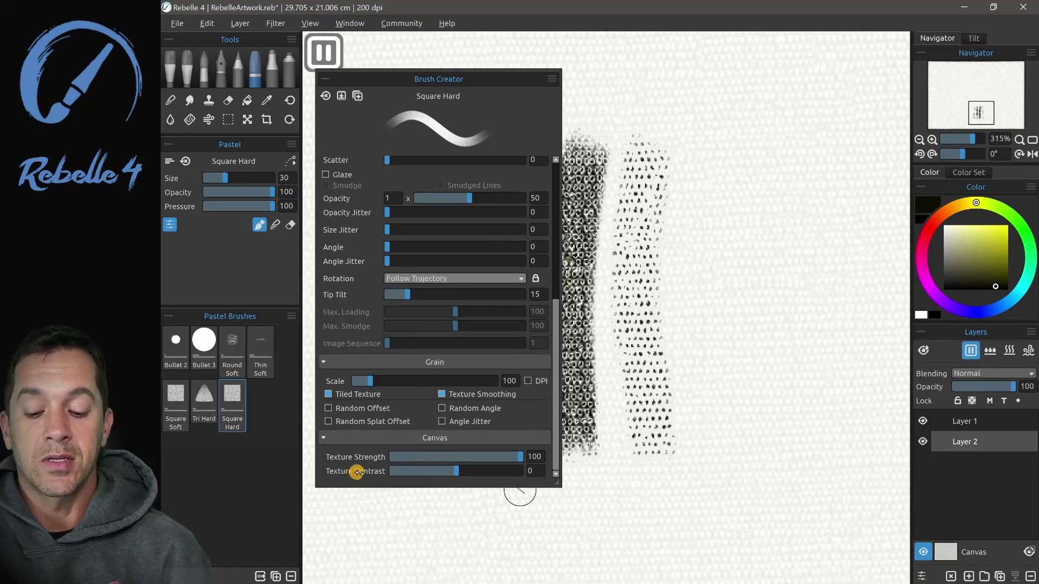
Paint test strokes at Texture Strength 100, about 50, and 0.
{"action": "mouse_move", "coordinate": [713, 132]}
{"action": "left_mouse_down"}
{"action": "mouse_move", "coordinate": [729, 475]}
{"action": "mouse_move", "coordinate": [728, 452]}
{"action": "left_mouse_up"}
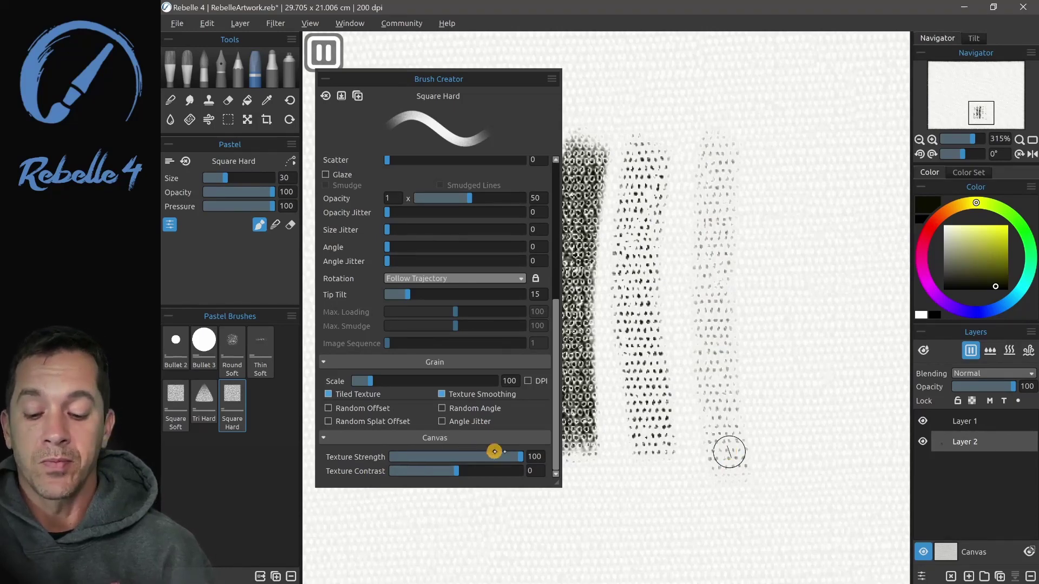
{"action": "left_click_drag", "start_coordinate": [517, 457], "coordinate": [469, 462]}
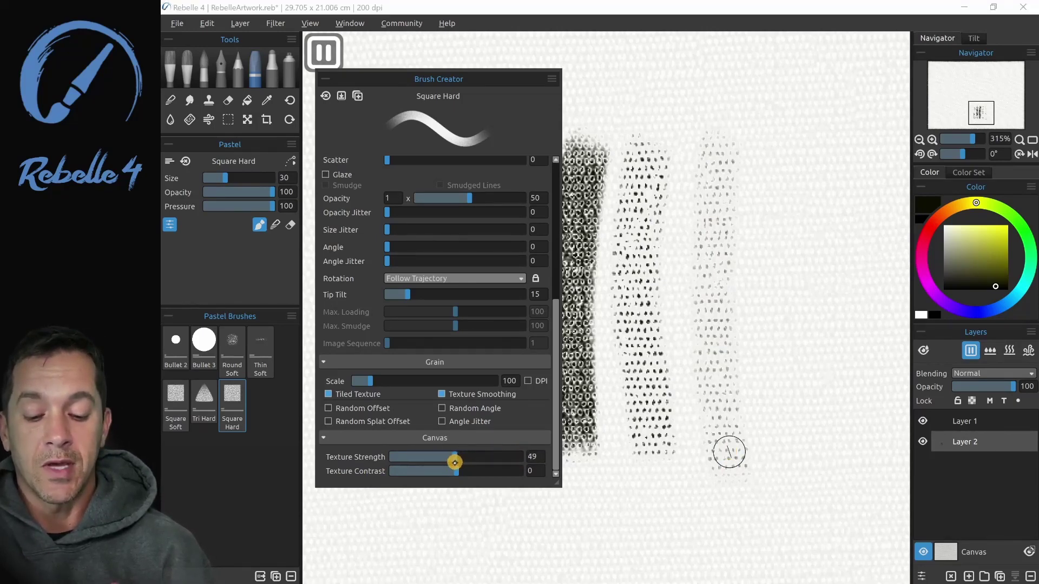
{"action": "mouse_move", "coordinate": [781, 132]}
{"action": "left_mouse_down"}
{"action": "mouse_move", "coordinate": [801, 457]}
{"action": "mouse_move", "coordinate": [791, 463]}
{"action": "left_mouse_up"}
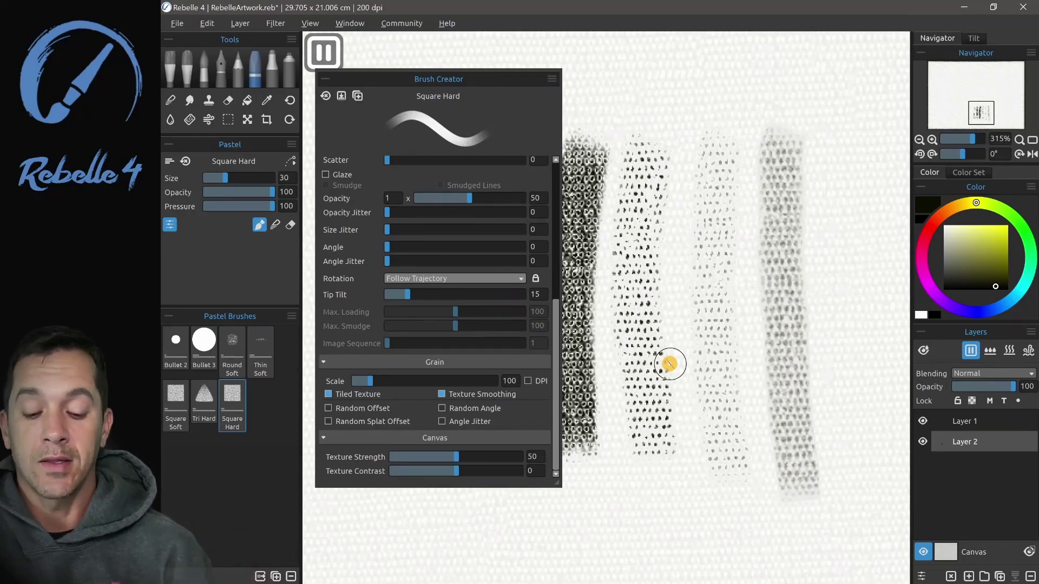
{"action": "left_click_drag", "start_coordinate": [456, 457], "coordinate": [385, 462]}
{"action": "mouse_move", "coordinate": [843, 138]}
{"action": "left_mouse_down"}
{"action": "mouse_move", "coordinate": [840, 266]}
{"action": "mouse_move", "coordinate": [858, 486]}
{"action": "left_mouse_up"}
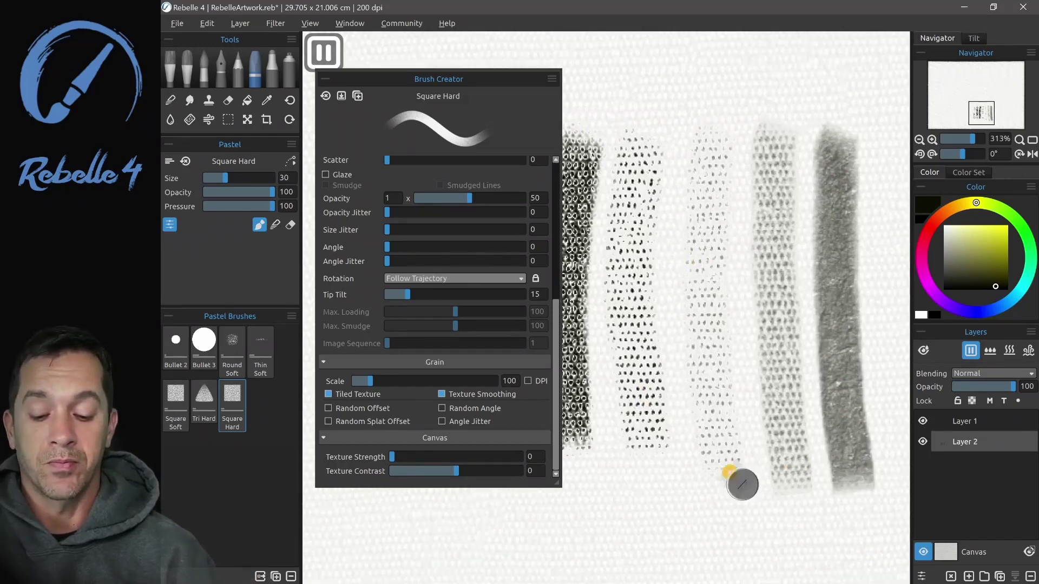
Go over the third test stroke repeatedly to darken it.
{"action": "mouse_move", "coordinate": [742, 480]}
{"action": "left_mouse_down"}
{"action": "mouse_move", "coordinate": [642, 380]}
{"action": "mouse_move", "coordinate": [631, 385]}
{"action": "left_mouse_up"}
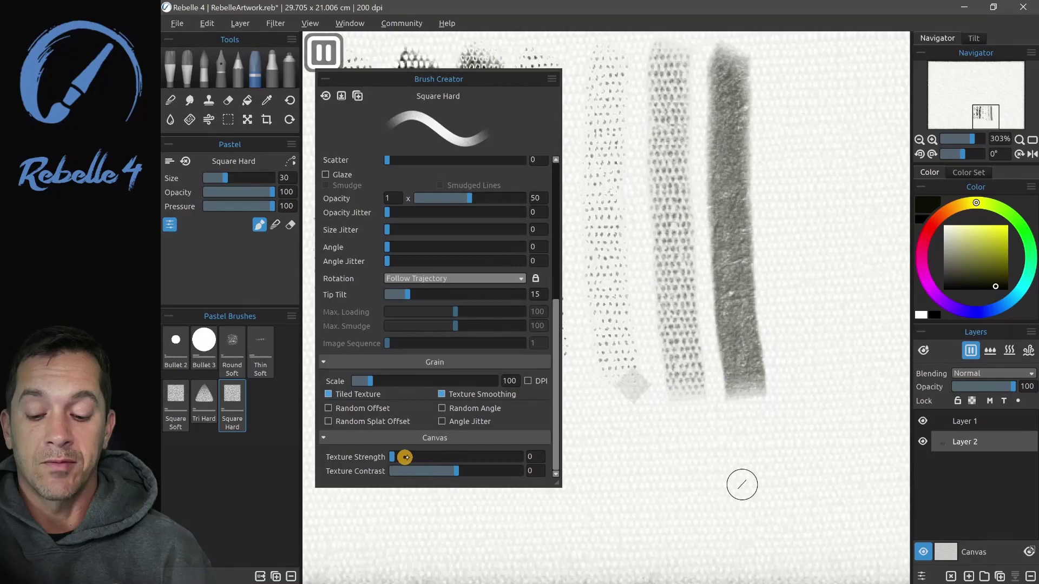
{"action": "mouse_move", "coordinate": [733, 63]}
{"action": "left_mouse_down"}
{"action": "mouse_move", "coordinate": [727, 307]}
{"action": "mouse_move", "coordinate": [720, 105]}
{"action": "mouse_move", "coordinate": [733, 295]}
{"action": "left_mouse_up"}
{"action": "left_click_drag", "start_coordinate": [556, 325], "coordinate": [552, 184]}
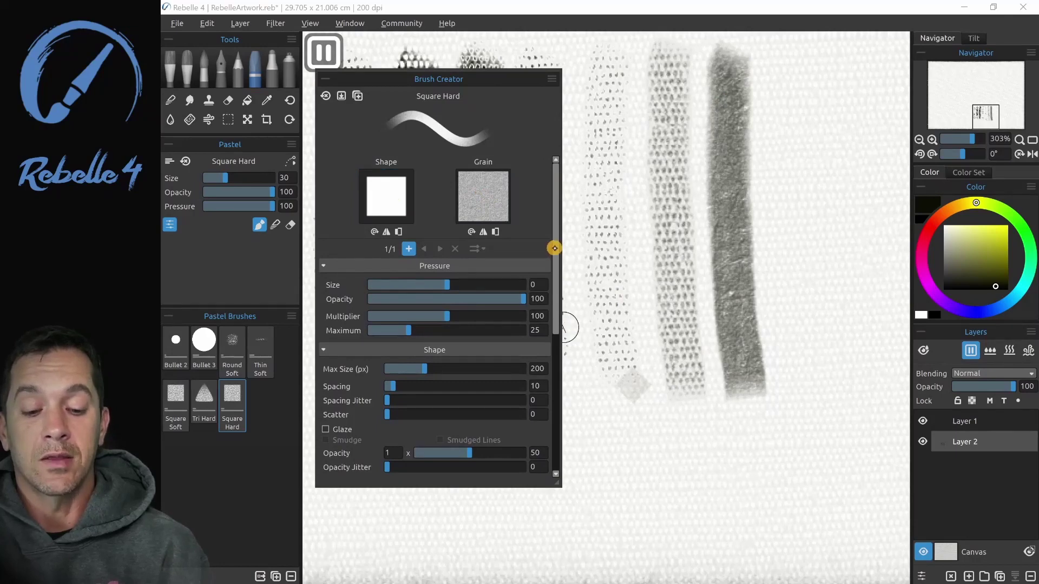
{"action": "left_click_drag", "start_coordinate": [553, 246], "coordinate": [550, 355]}
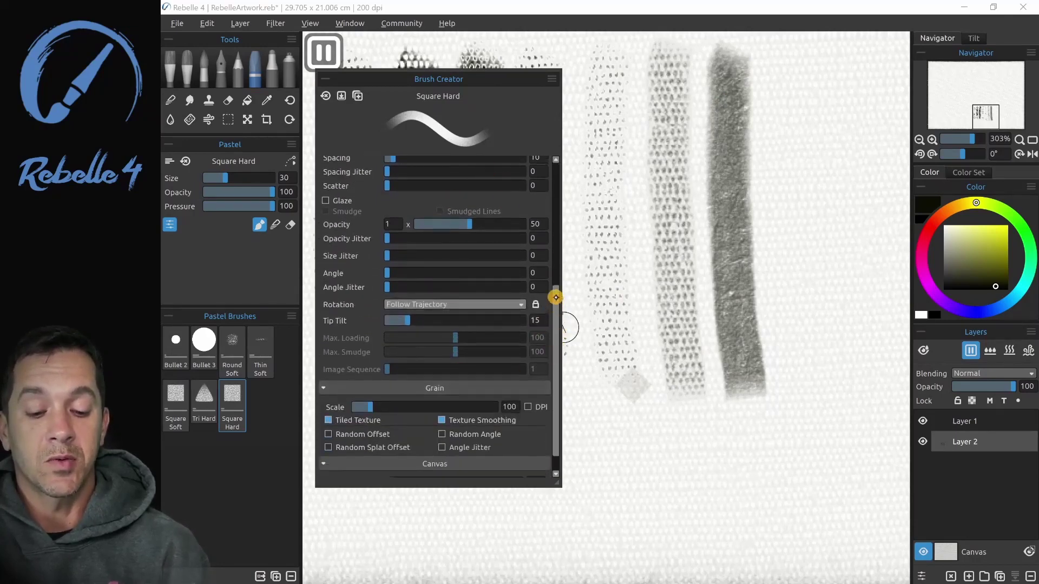
{"action": "left_click_drag", "start_coordinate": [556, 297], "coordinate": [553, 414]}
At Texture Strength 51, paint strokes at Texture Contrast 0 and -100.
{"action": "left_click_drag", "start_coordinate": [405, 456], "coordinate": [542, 469]}
{"action": "left_click_drag", "start_coordinate": [794, 81], "coordinate": [814, 387]}
{"action": "left_click_drag", "start_coordinate": [521, 468], "coordinate": [391, 470]}
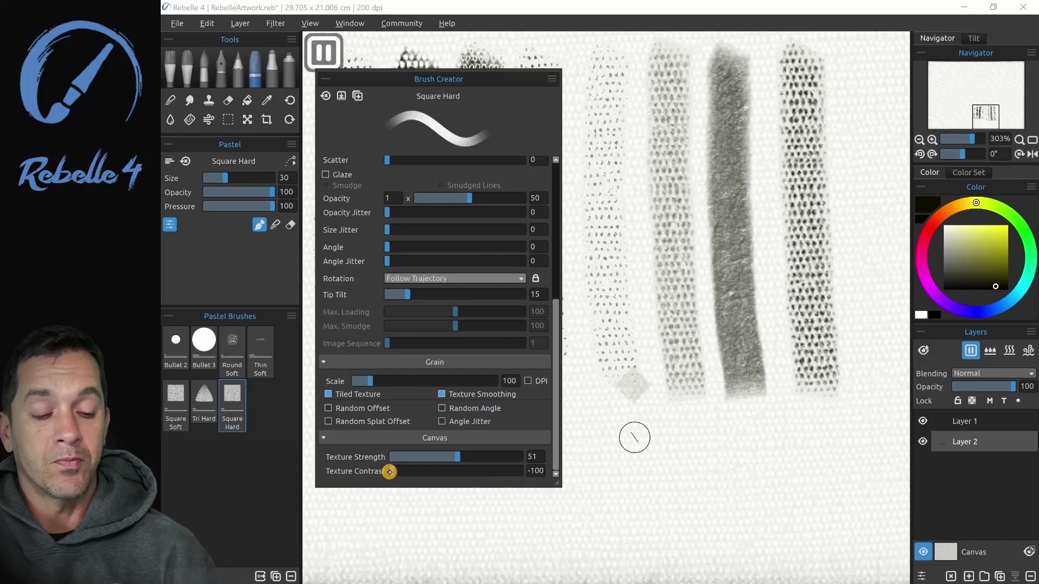
{"action": "left_click_drag", "start_coordinate": [848, 77], "coordinate": [864, 395]}
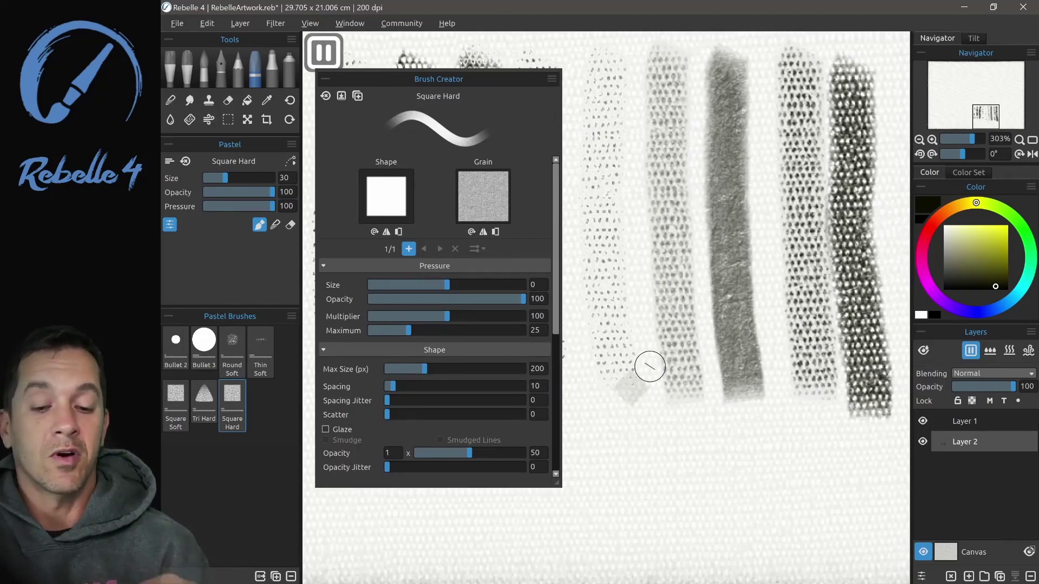
{"action": "left_click_drag", "start_coordinate": [553, 214], "coordinate": [549, 372]}
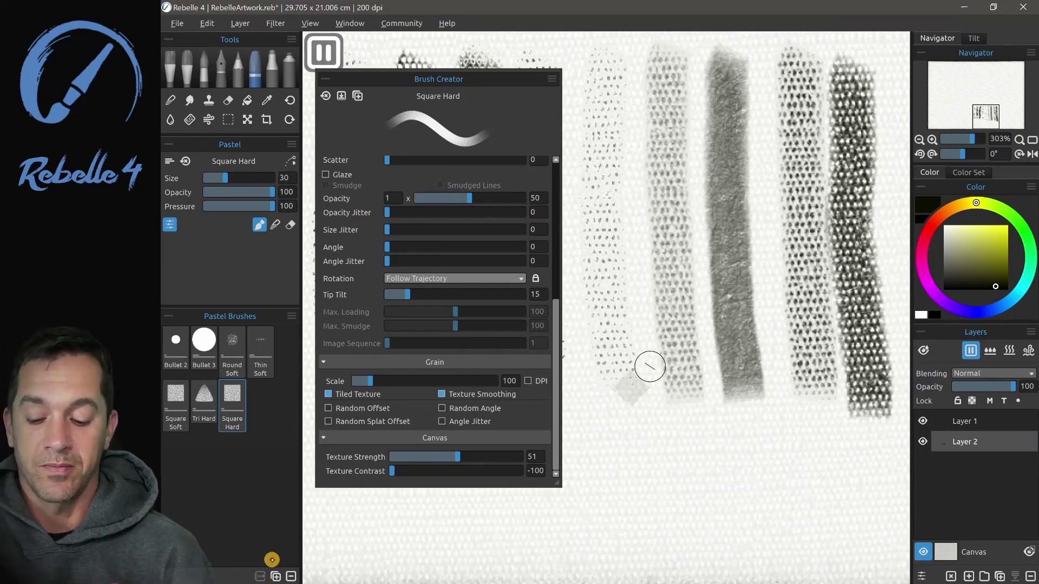
In Share Brushes, add Round Soft to the Pastel group alongside Square Hard.
{"action": "left_click", "coordinate": [260, 576]}
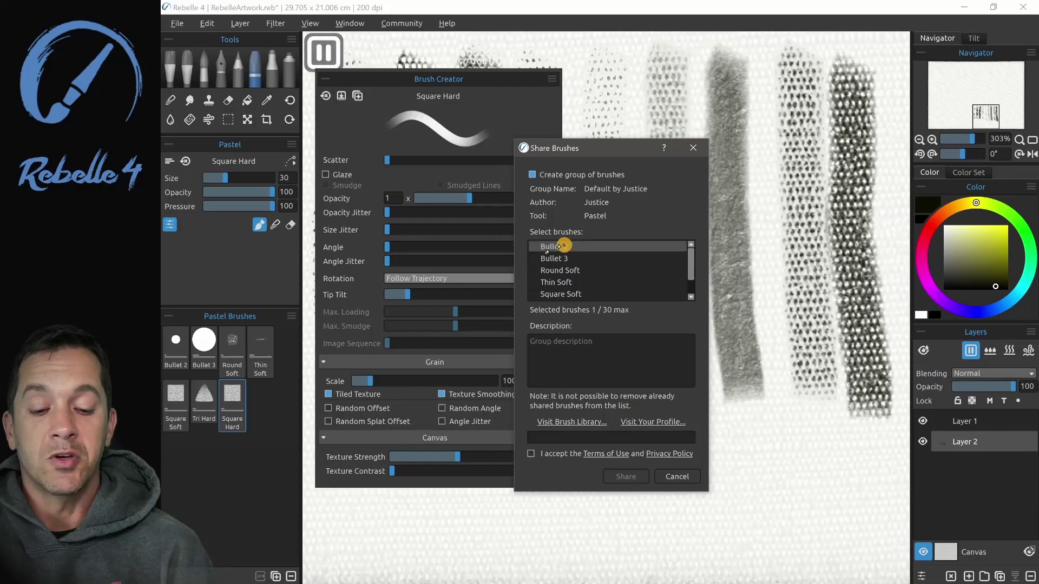
{"action": "left_click_drag", "start_coordinate": [688, 264], "coordinate": [689, 280]}
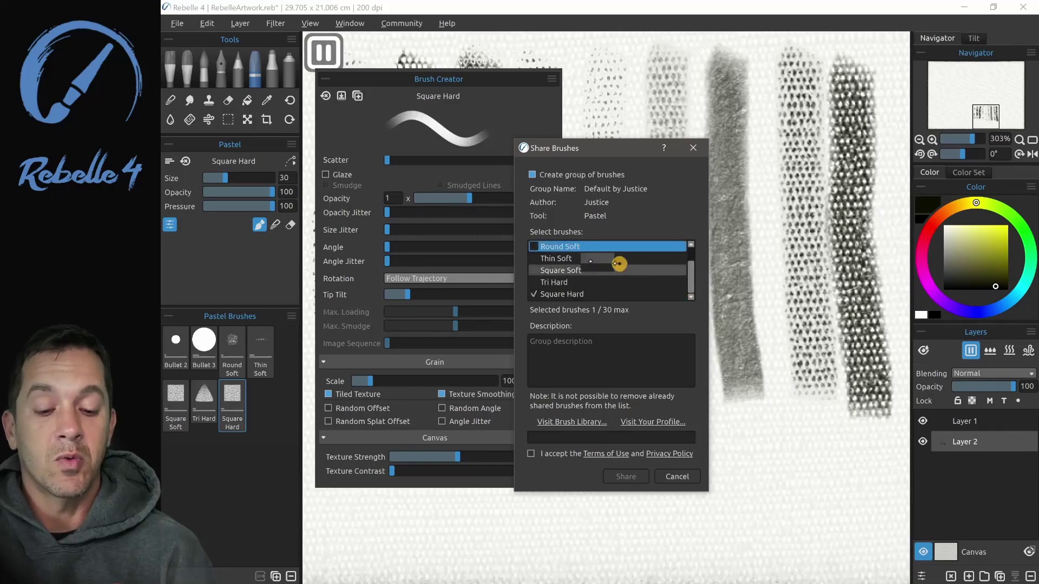
{"action": "left_click", "coordinate": [534, 247]}
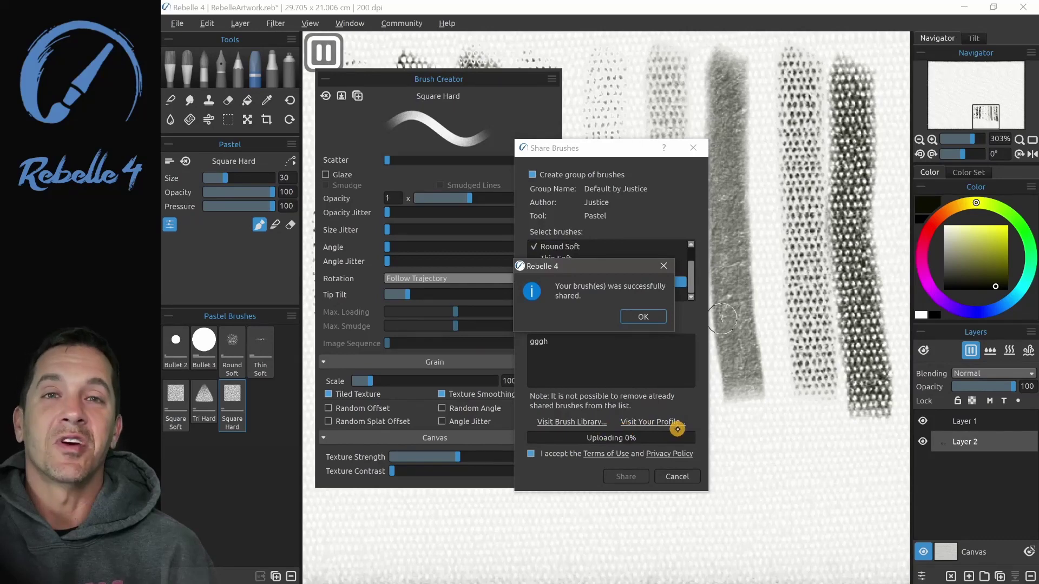
{"action": "left_click", "coordinate": [661, 317]}
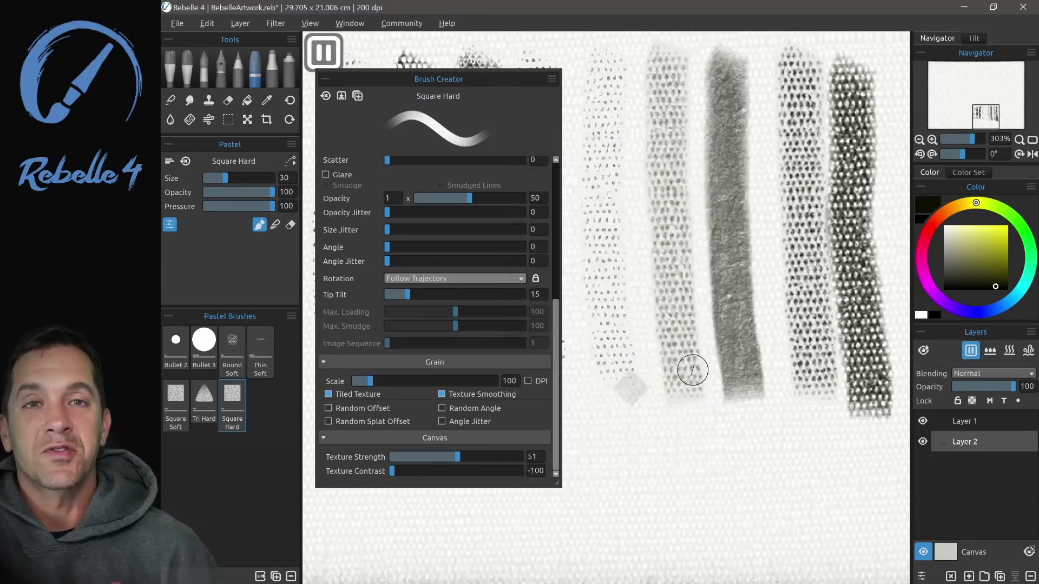